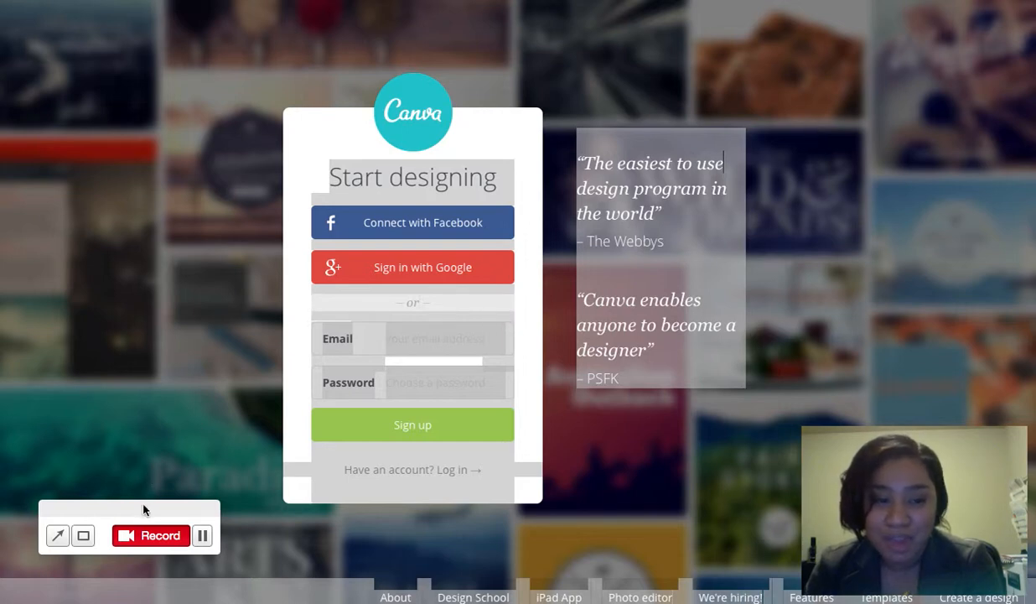
pyautogui.moveTo(144, 505); pyautogui.dragTo(89, 602)
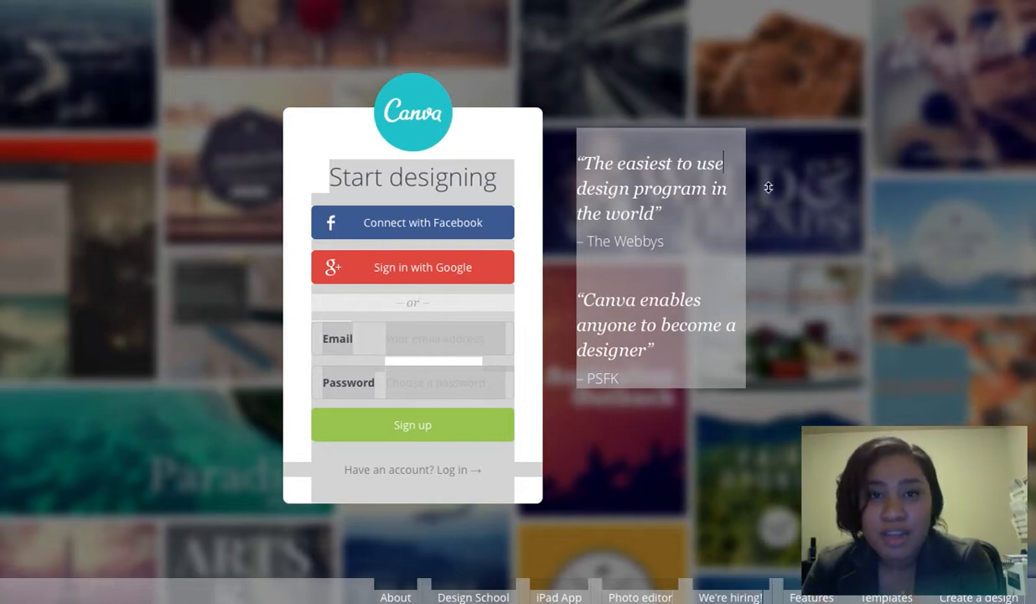
pyautogui.click(831, 10)
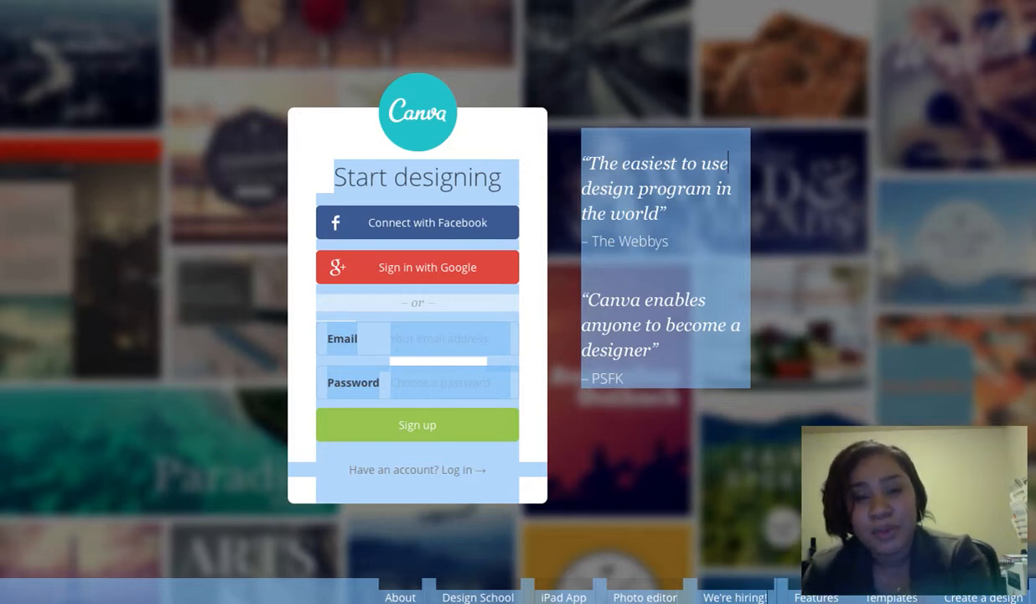
# Switch from sign-up to the existing-account login and log in with the saved user and password
pyautogui.click(423, 333)
pyautogui.click(447, 468)
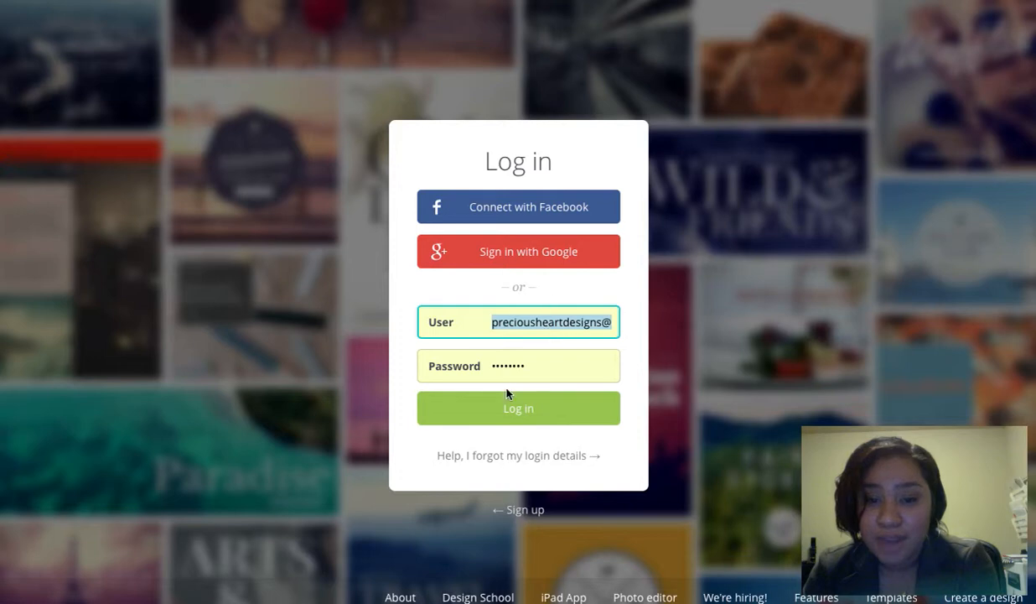
pyautogui.click(526, 416)
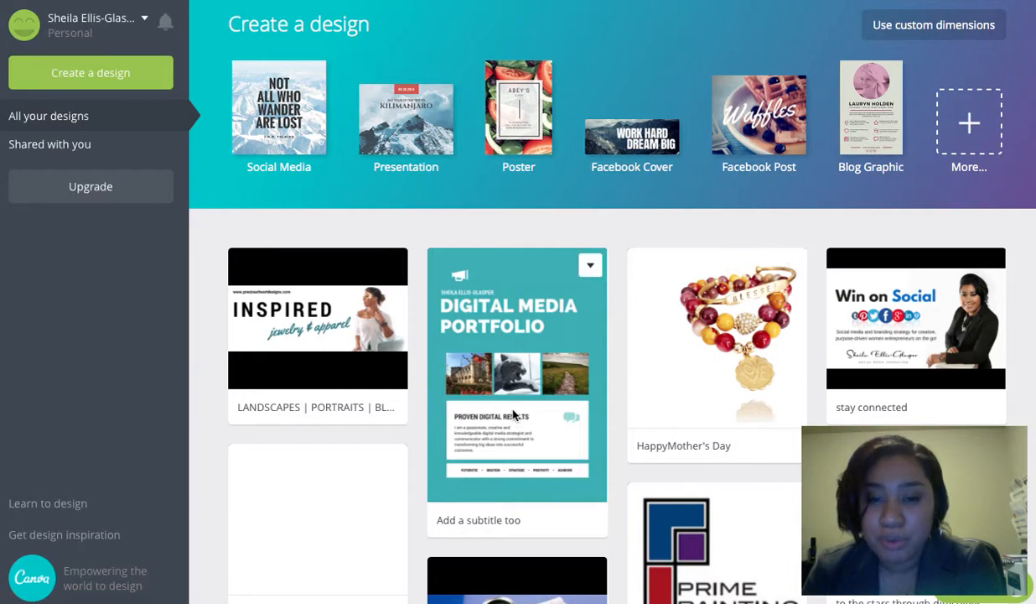
# Start a new Facebook Cover design from the Social Media & Email Headers group in the full list of design types
pyautogui.scroll(-5, 515, 416)
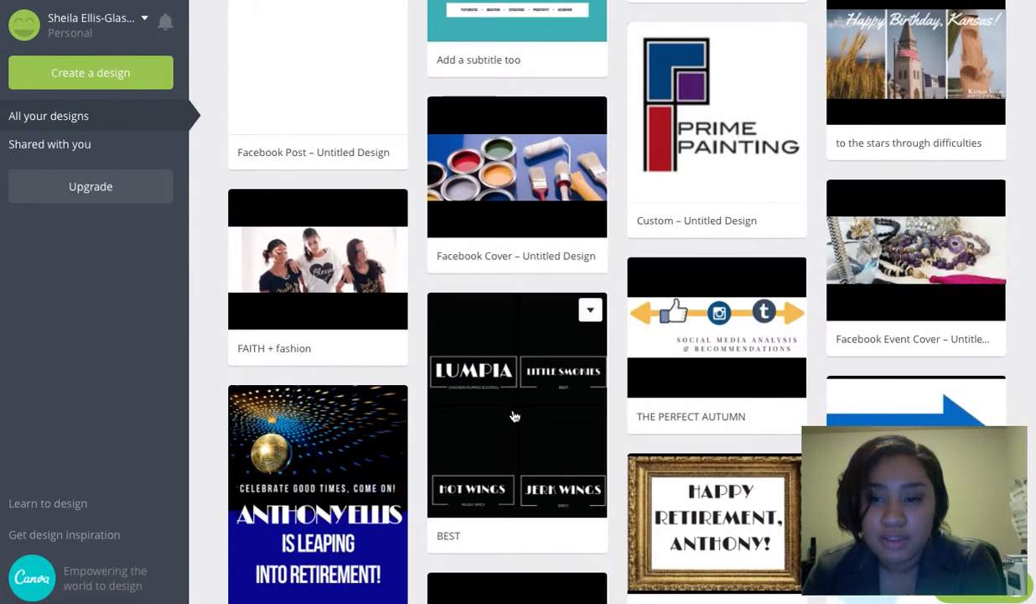
pyautogui.scroll(5, 515, 416)
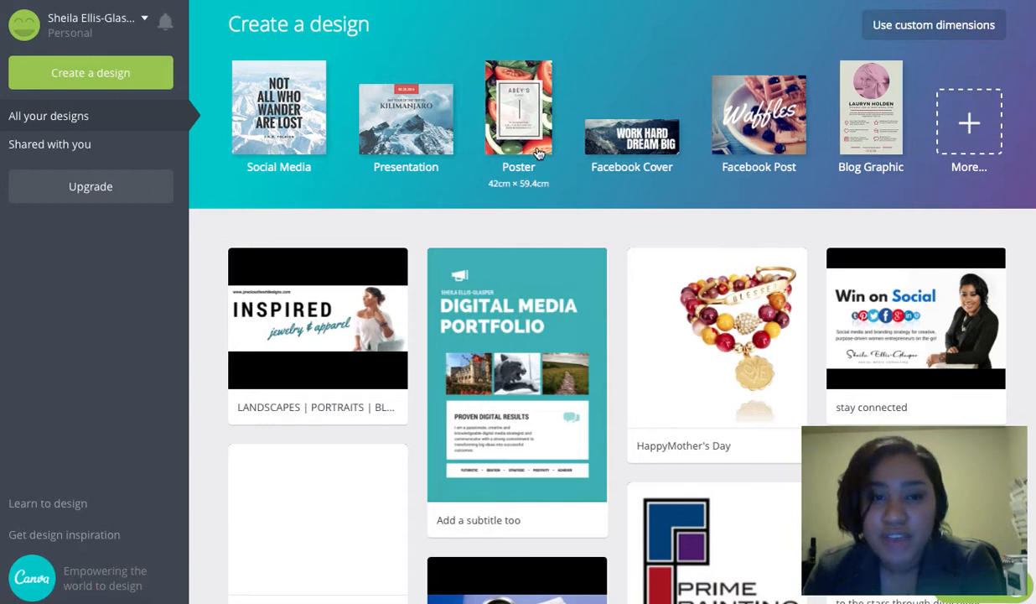
pyautogui.click(967, 135)
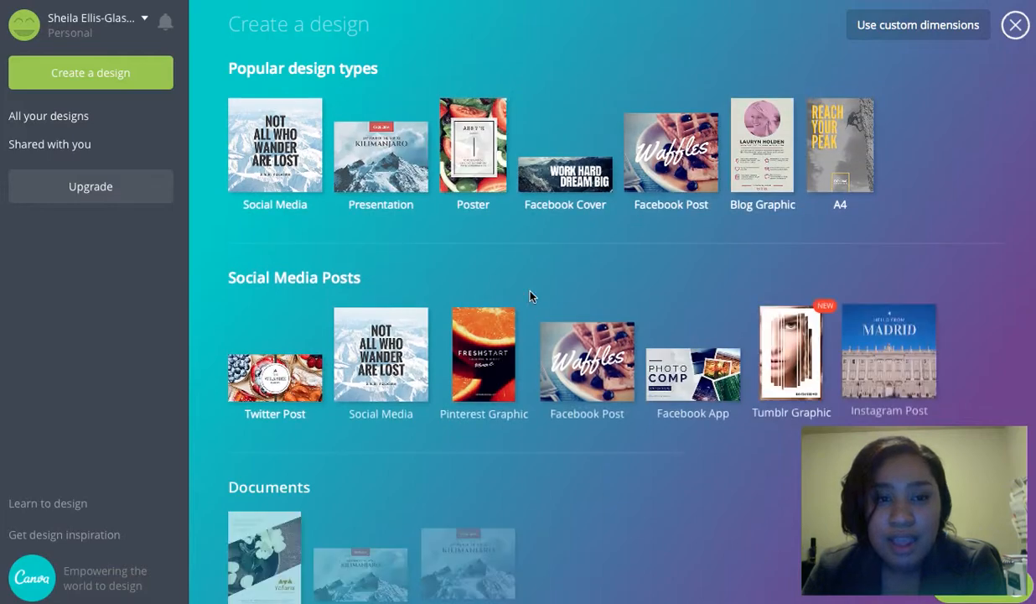
pyautogui.scroll(-1, 529, 292)
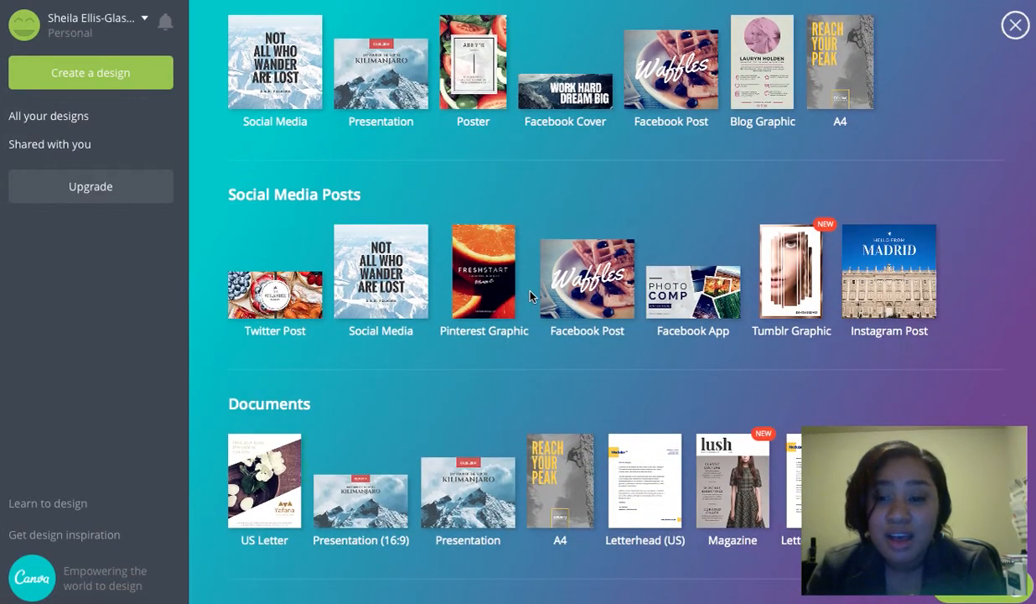
pyautogui.scroll(-1, 529, 293)
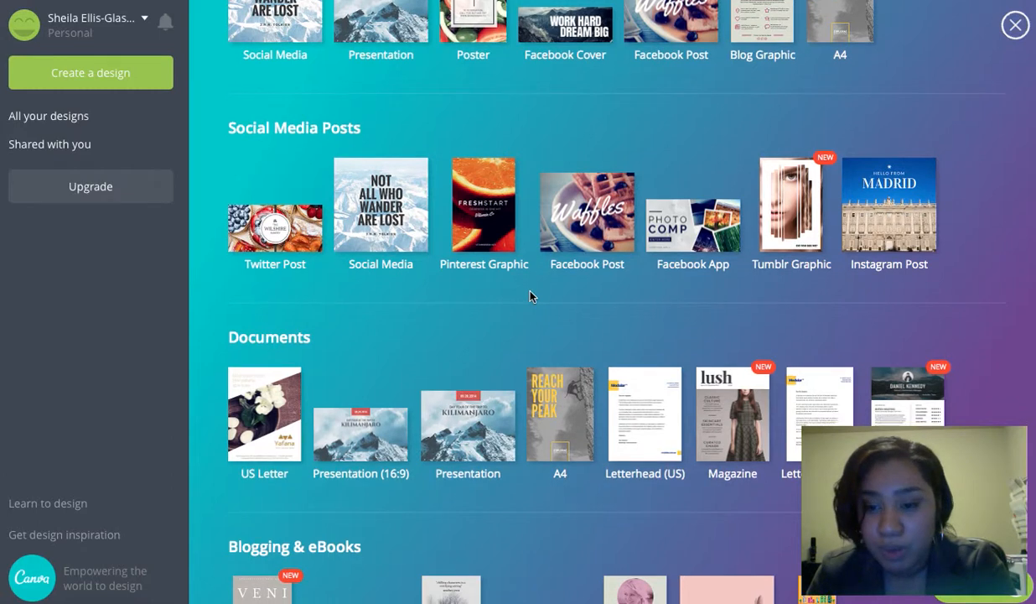
pyautogui.scroll(-1, 529, 295)
pyautogui.scroll(-1, 530, 298)
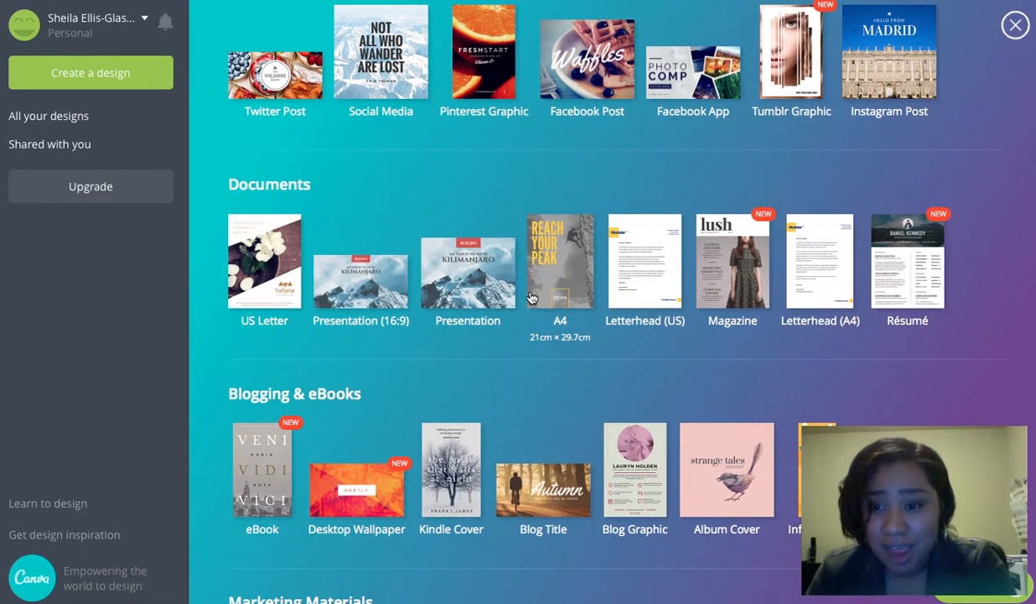
pyautogui.scroll(-2, 530, 296)
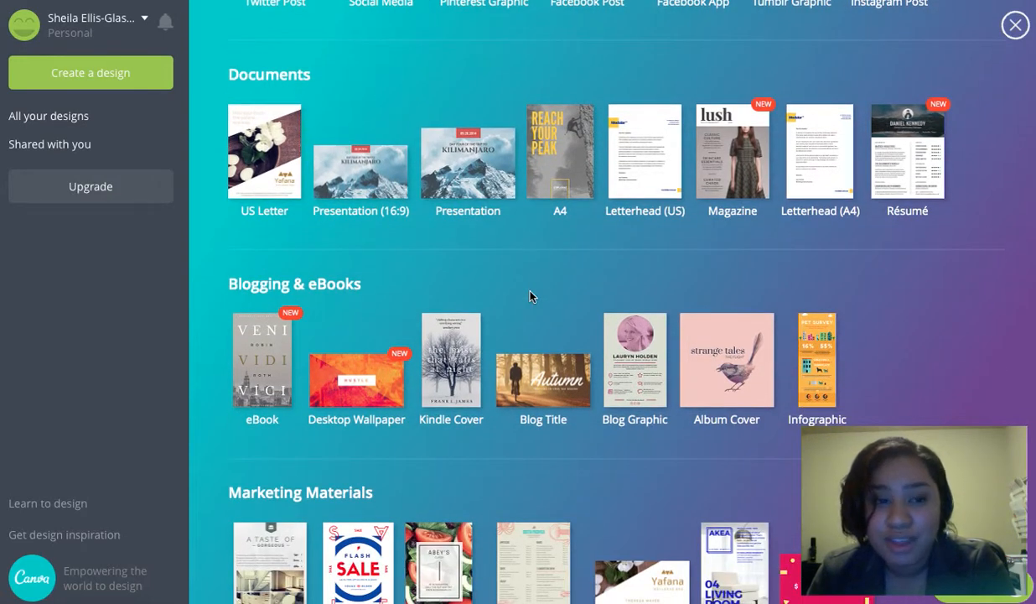
pyautogui.scroll(-2, 530, 296)
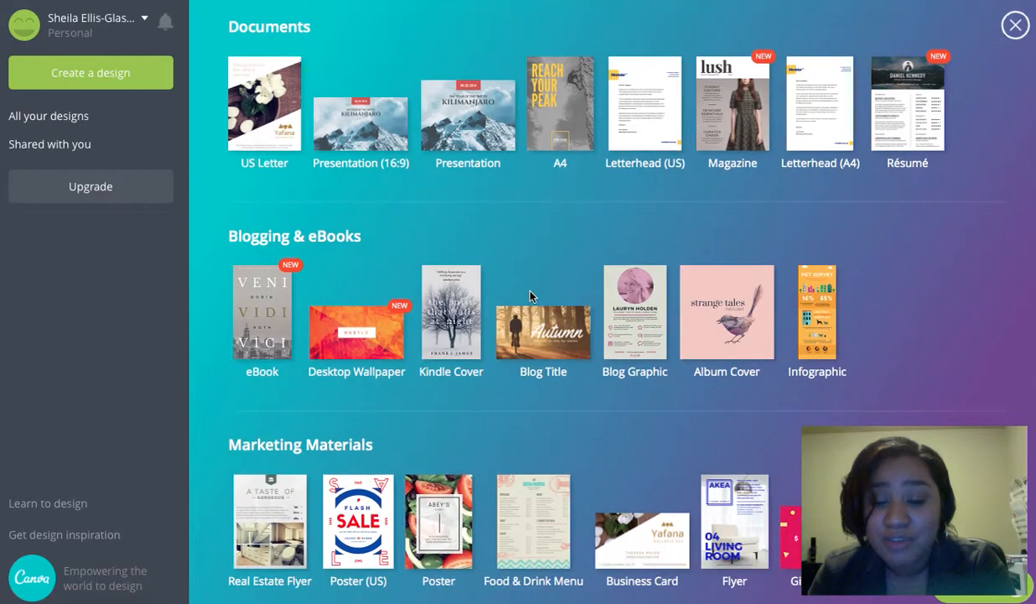
pyautogui.scroll(-2, 530, 296)
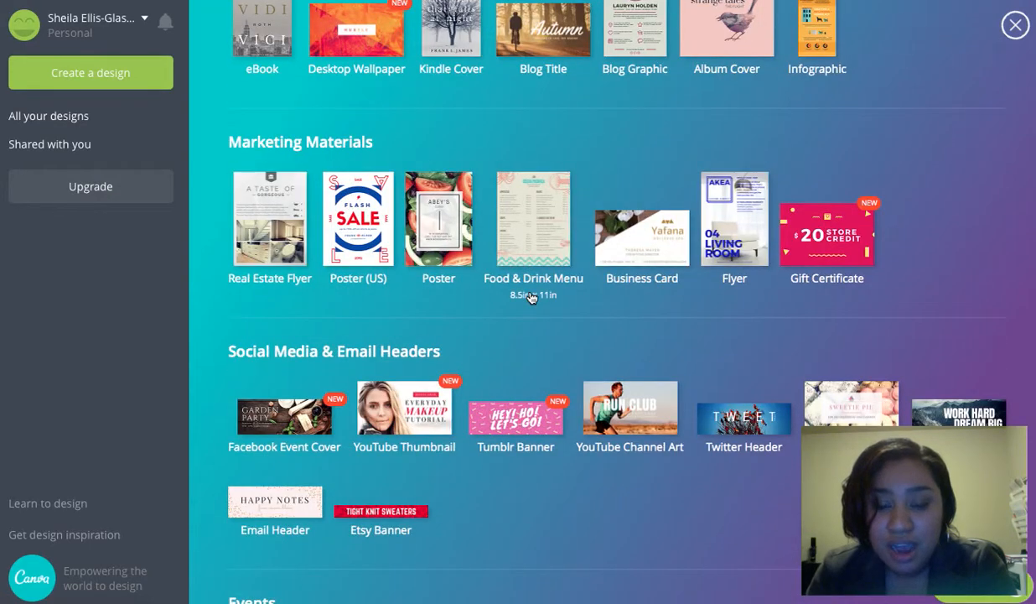
pyautogui.scroll(-2, 530, 296)
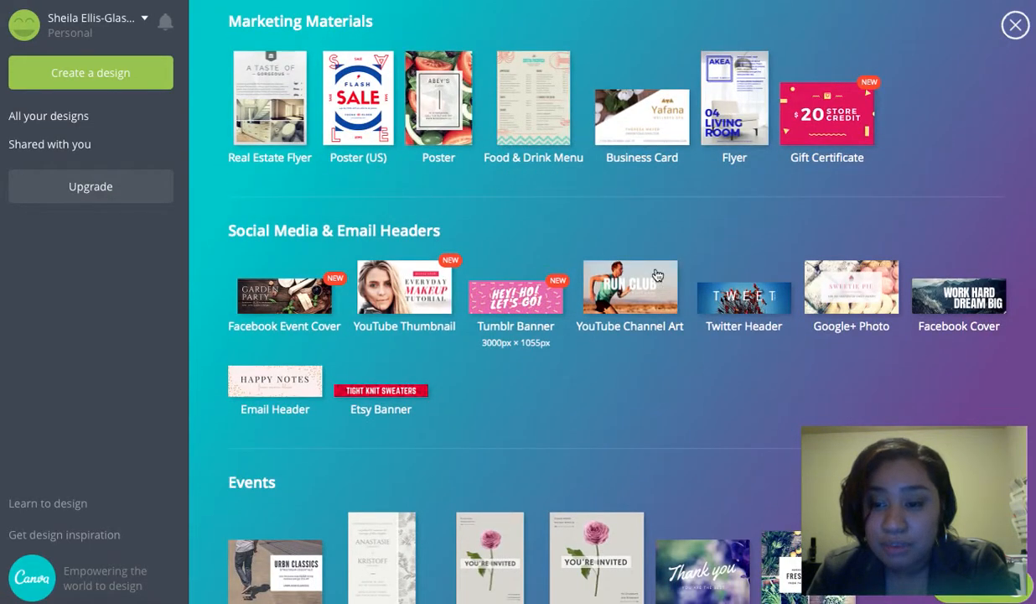
pyautogui.click(952, 314)
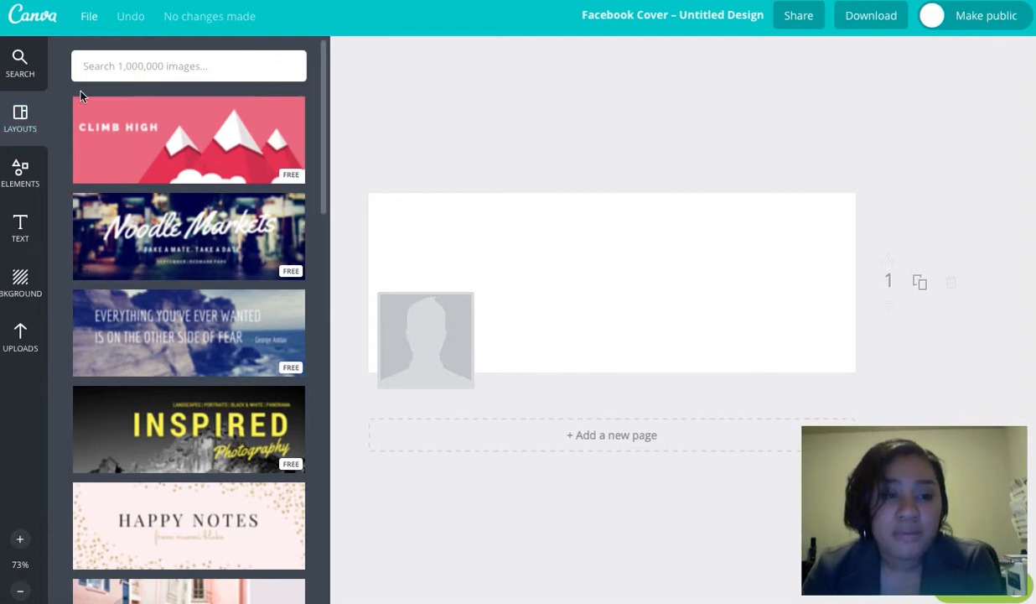
# Browse the Facebook cover layouts and apply the free INSPIRED Photography layout to the blank page
pyautogui.scroll(-5, 110, 200)
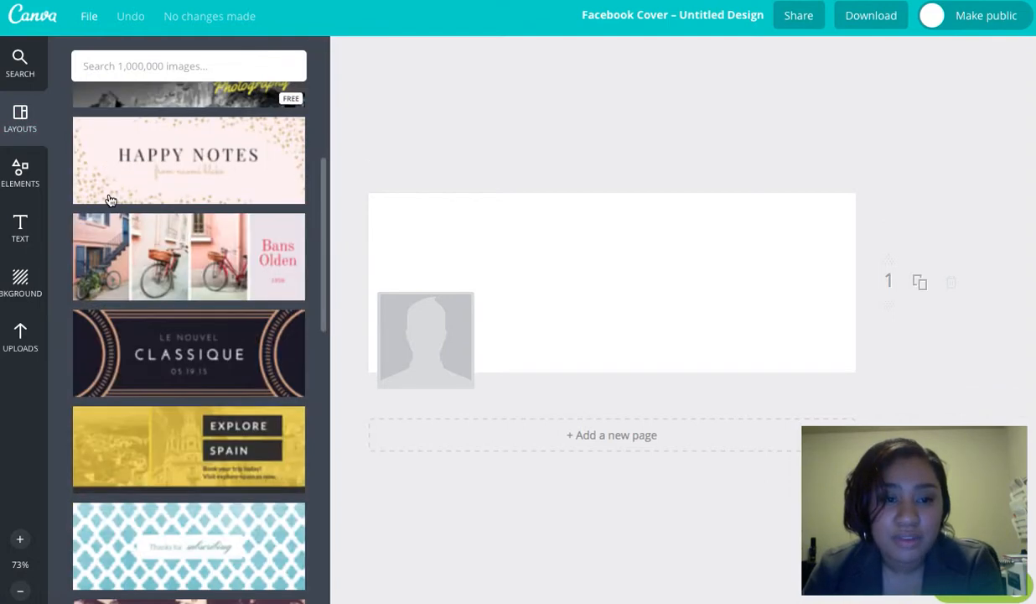
pyautogui.scroll(-9, 110, 200)
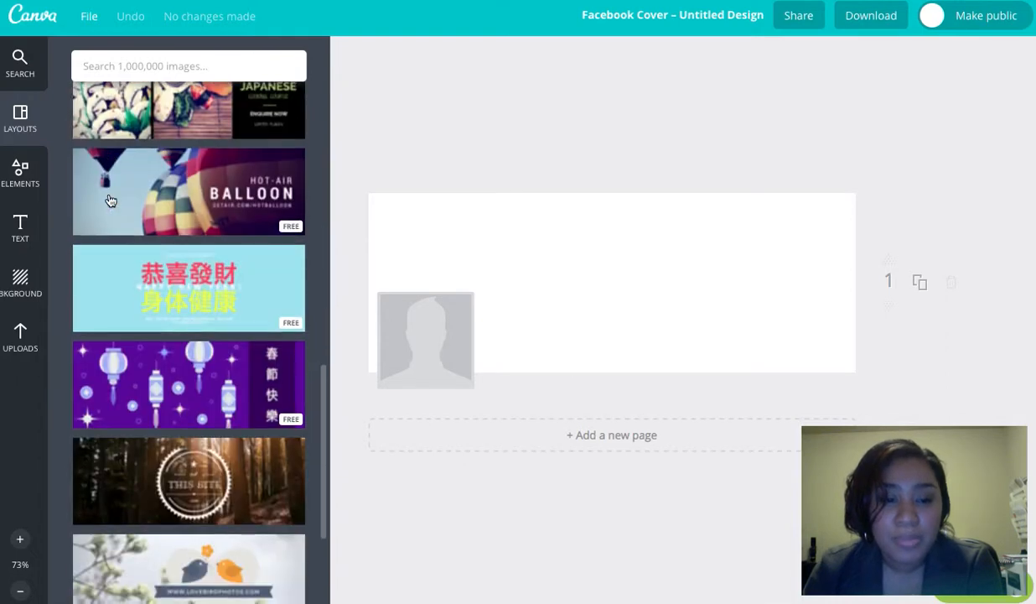
pyautogui.scroll(-4, 110, 199)
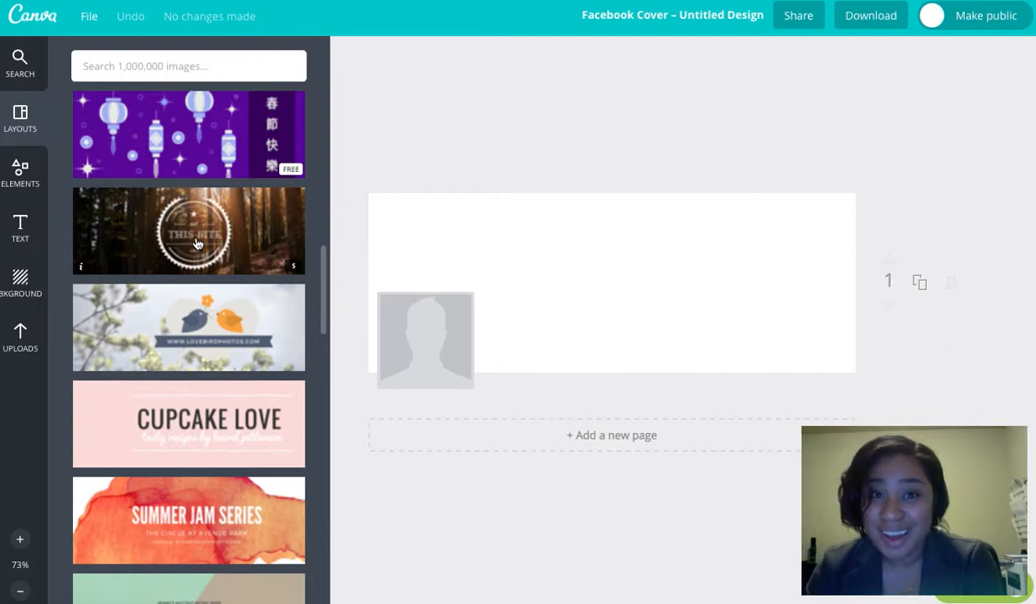
pyautogui.scroll(-2, 189, 293)
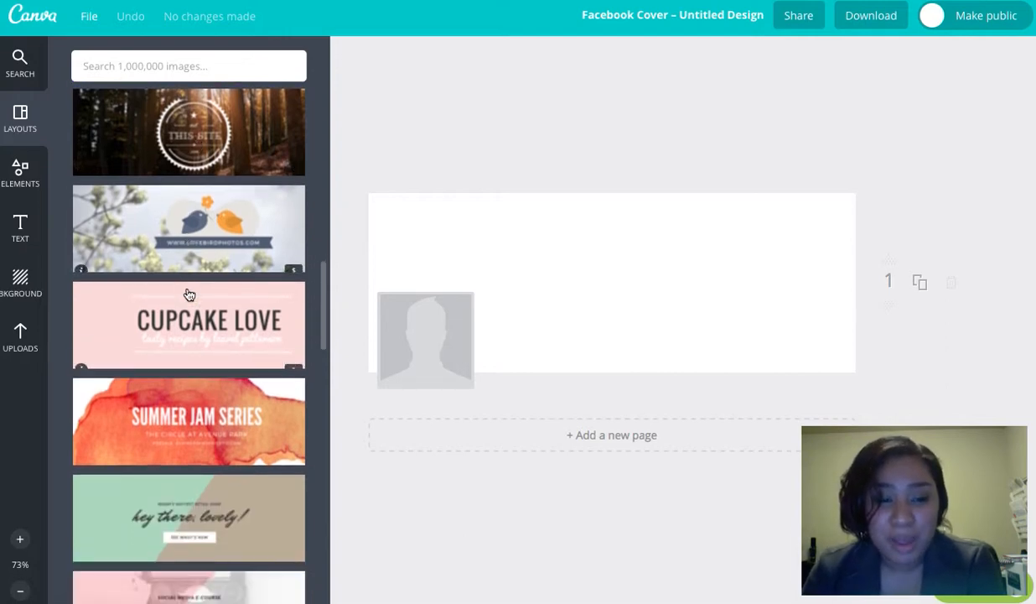
pyautogui.scroll(-3, 189, 295)
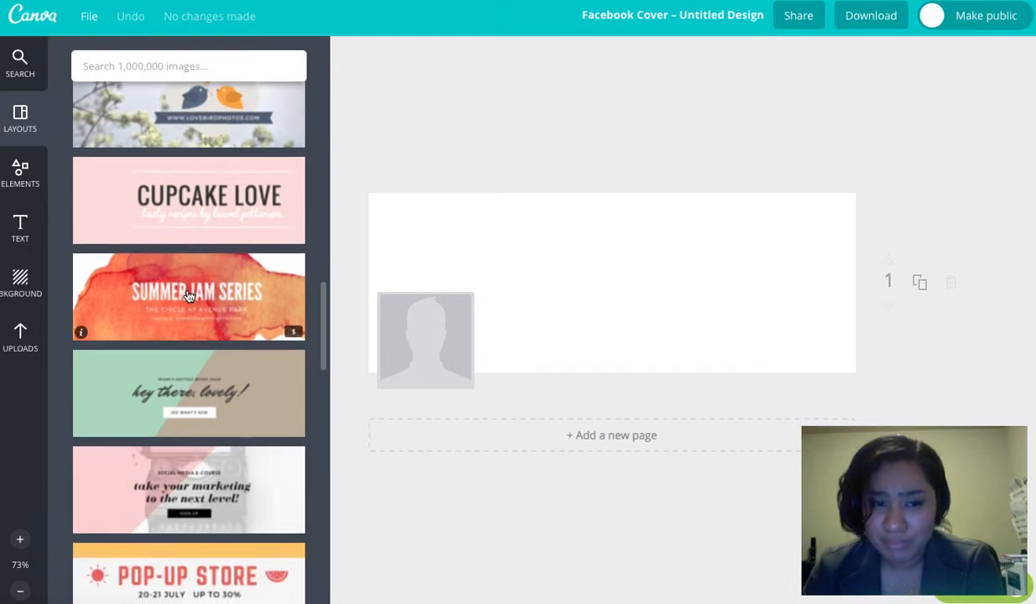
pyautogui.scroll(-2, 189, 296)
pyautogui.scroll(-3, 189, 296)
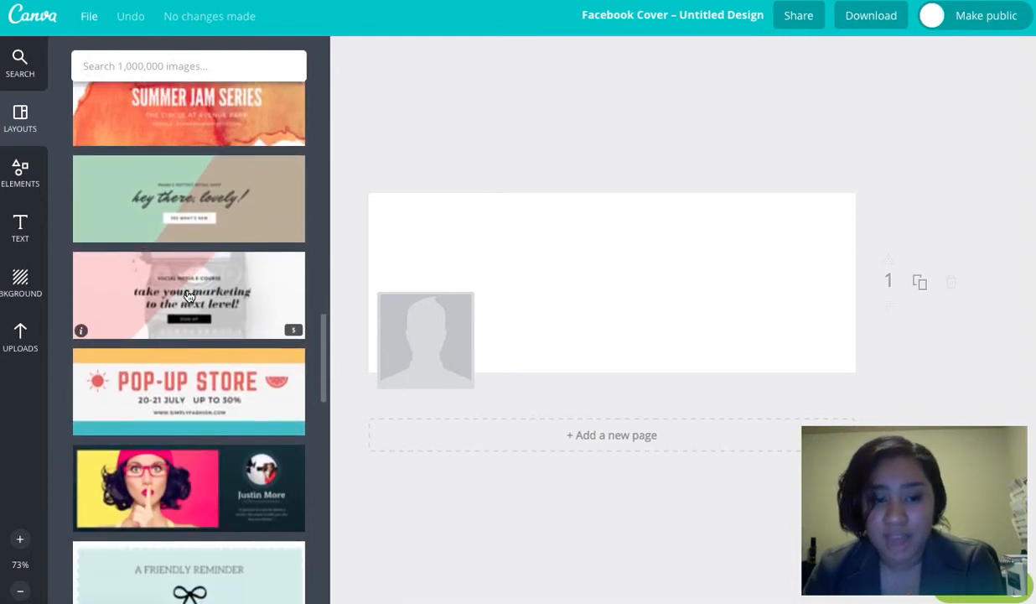
pyautogui.scroll(15, 189, 296)
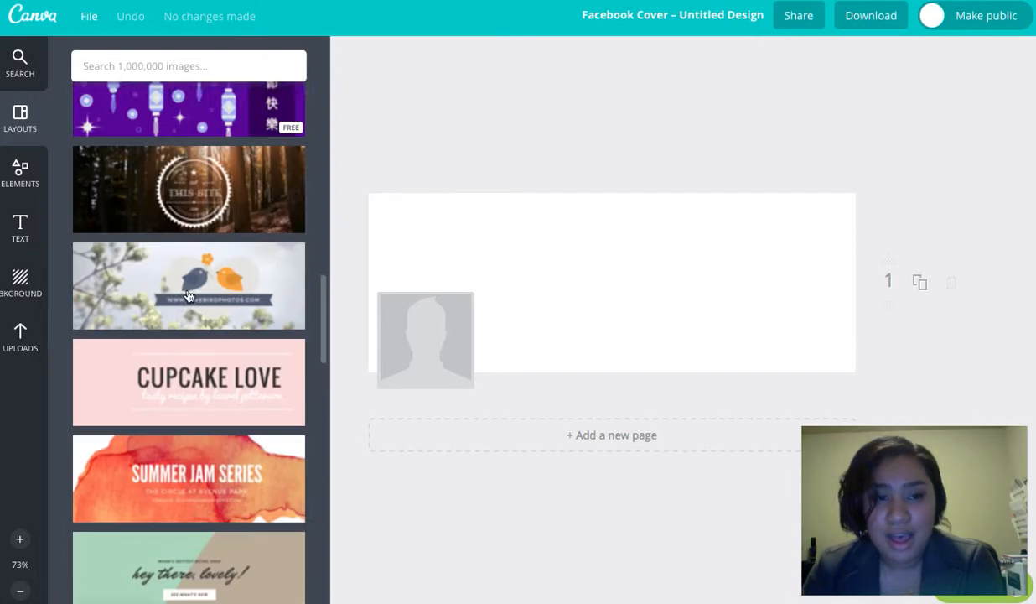
pyautogui.scroll(20, 190, 296)
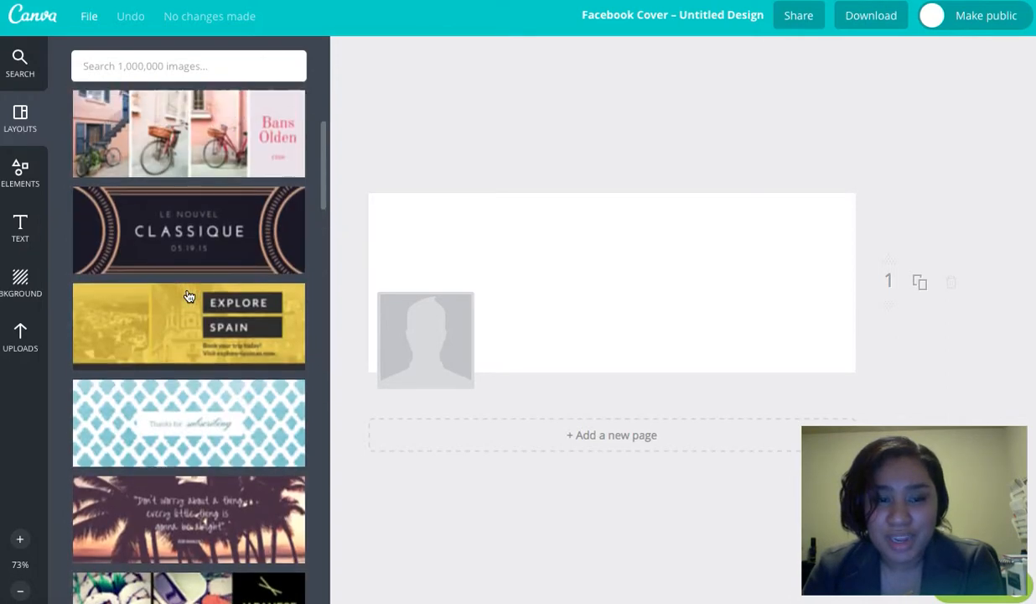
pyautogui.scroll(7, 190, 296)
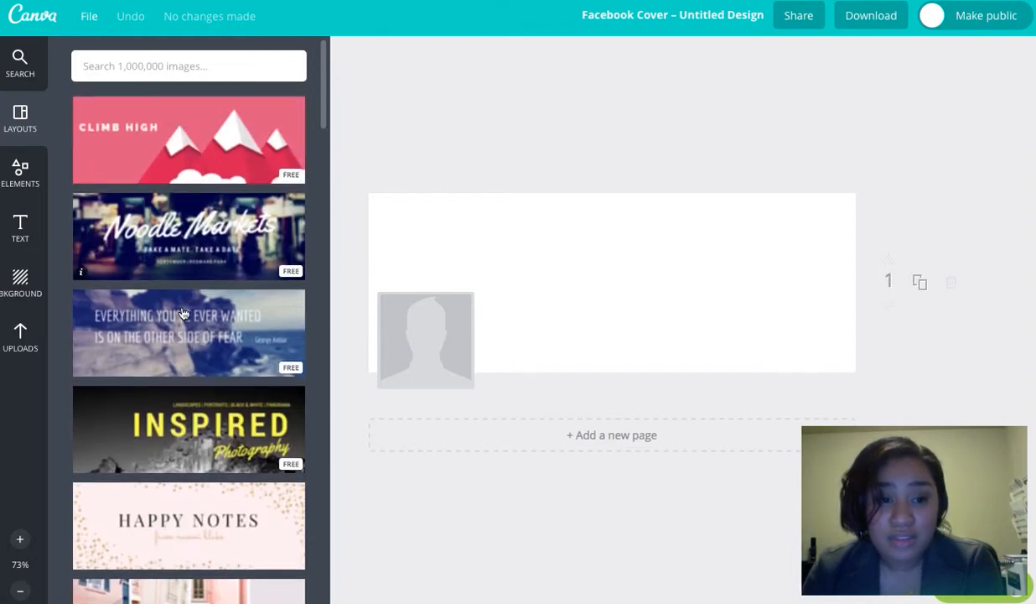
pyautogui.scroll(-1, 179, 344)
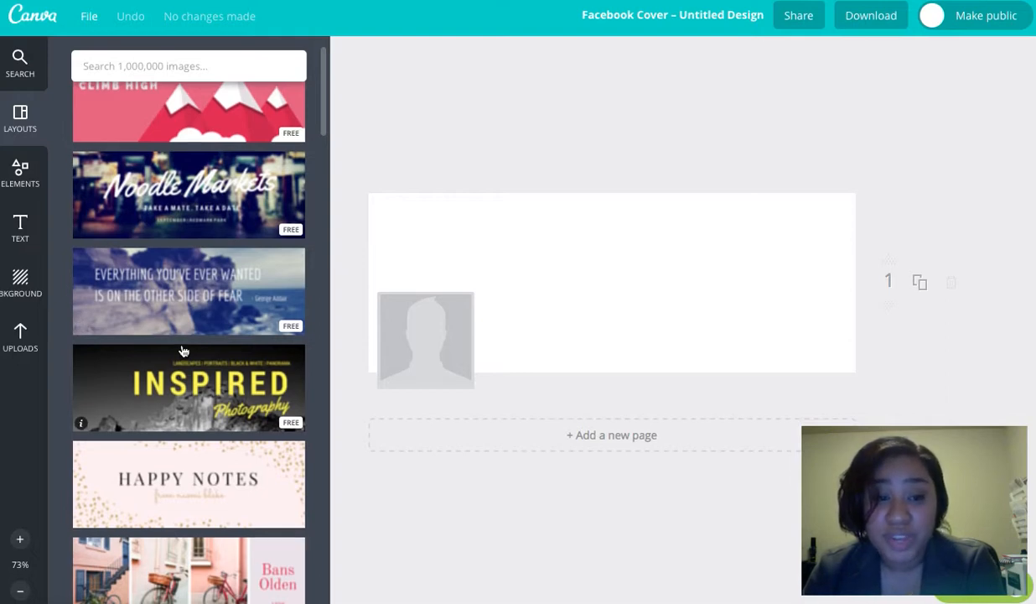
pyautogui.click(217, 384)
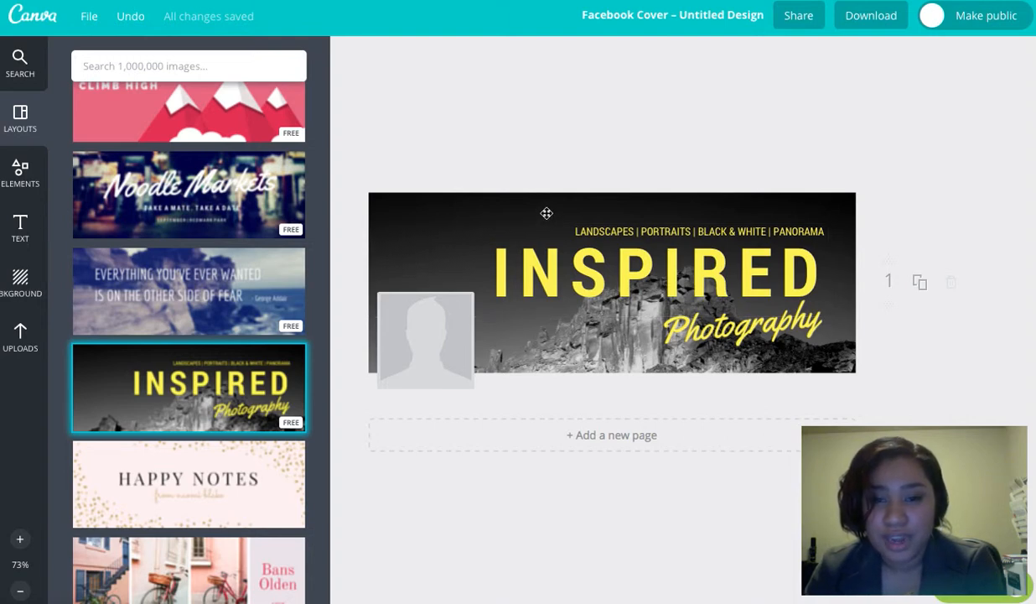
# Delete the layout's black-and-white mountain background and add the uploaded landscape photo of the woman in a white top
pyautogui.click(844, 197)
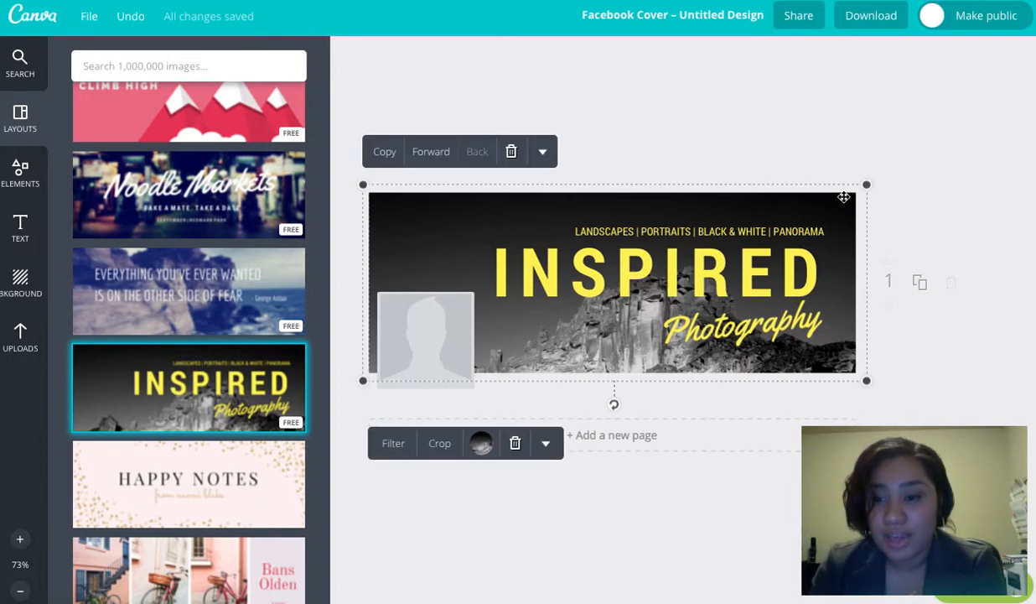
pyautogui.press('Delete')
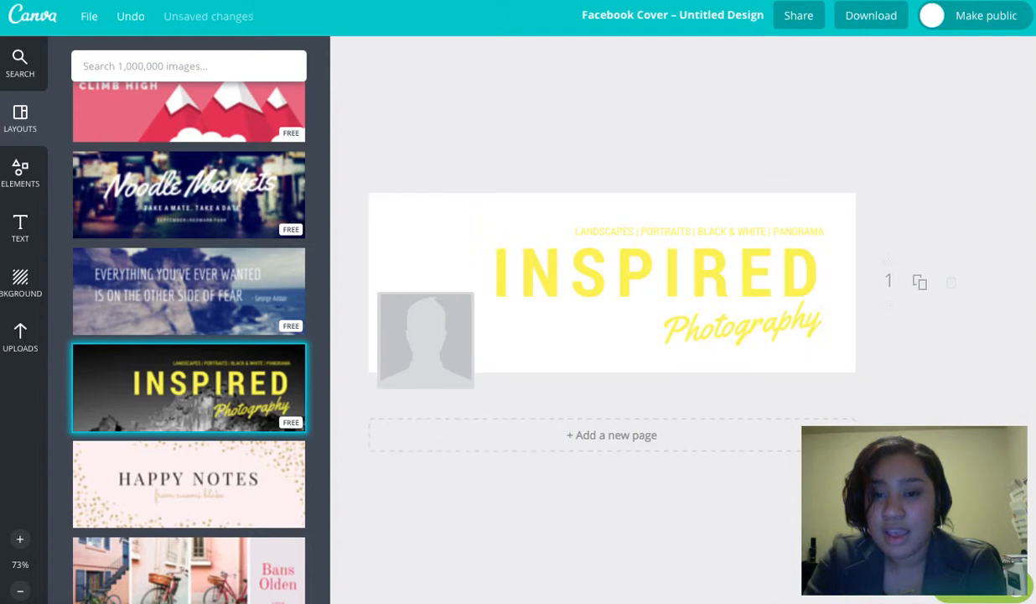
pyautogui.click(23, 334)
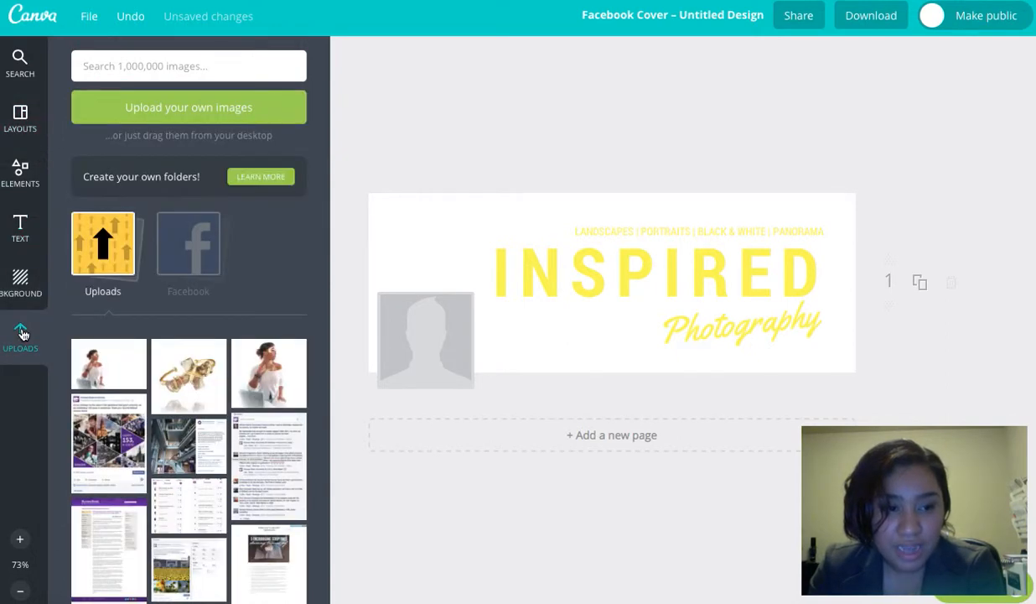
pyautogui.scroll(-1, 182, 408)
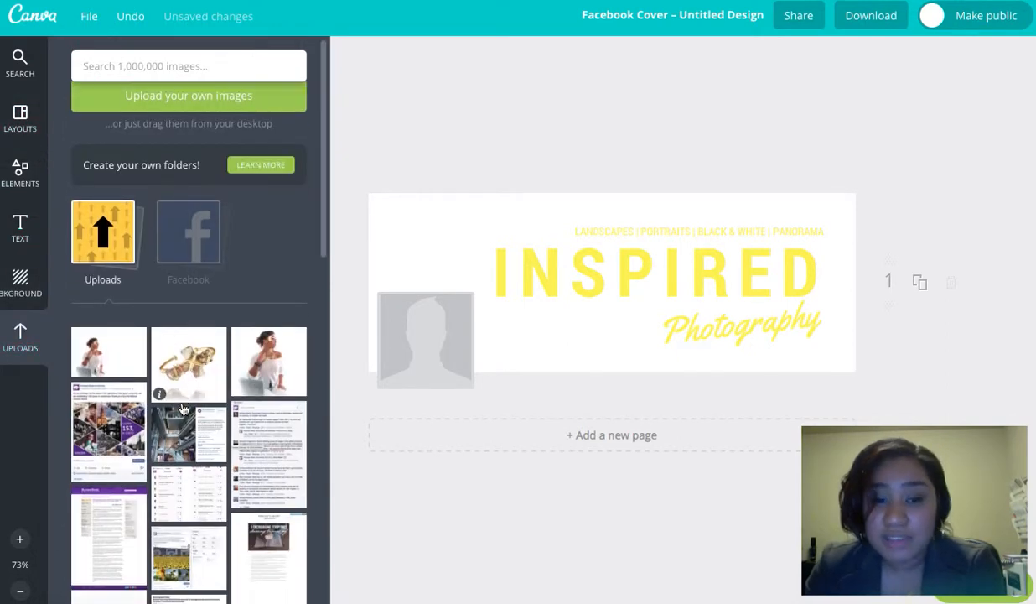
pyautogui.scroll(-1, 183, 408)
pyautogui.scroll(2, 182, 408)
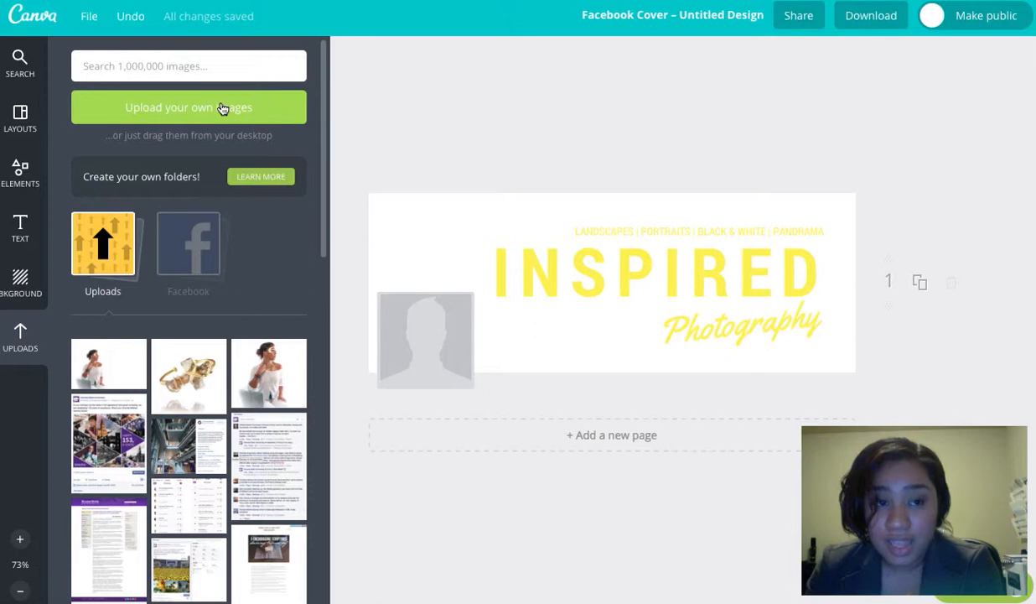
pyautogui.click(125, 374)
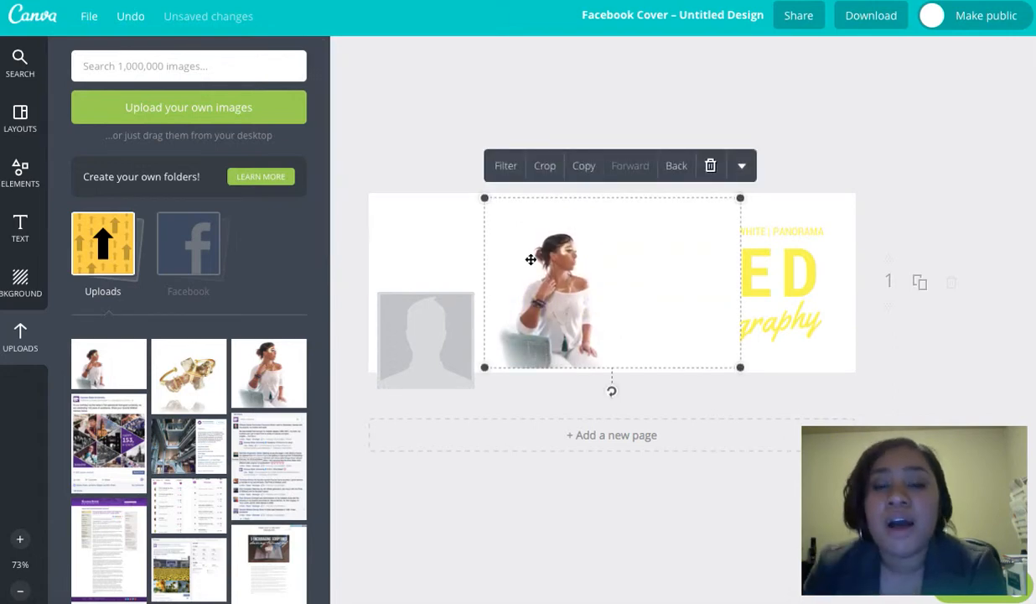
# Enlarge the woman's photo beyond the cover's height and position it beside the profile picture placeholder with her head inside the cover
pyautogui.moveTo(597, 291); pyautogui.dragTo(522, 284)
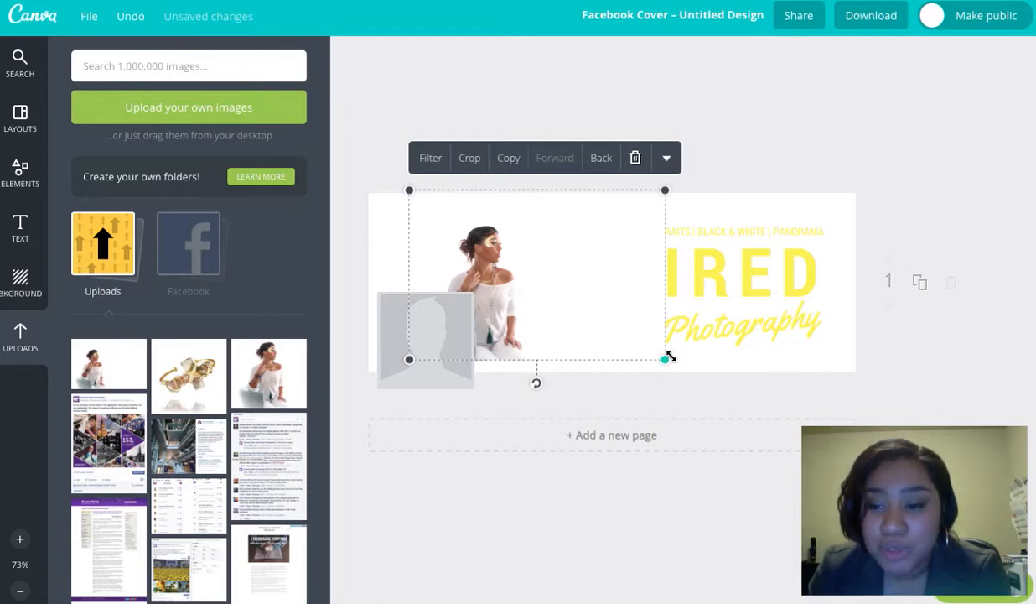
pyautogui.moveTo(667, 358); pyautogui.dragTo(814, 400)
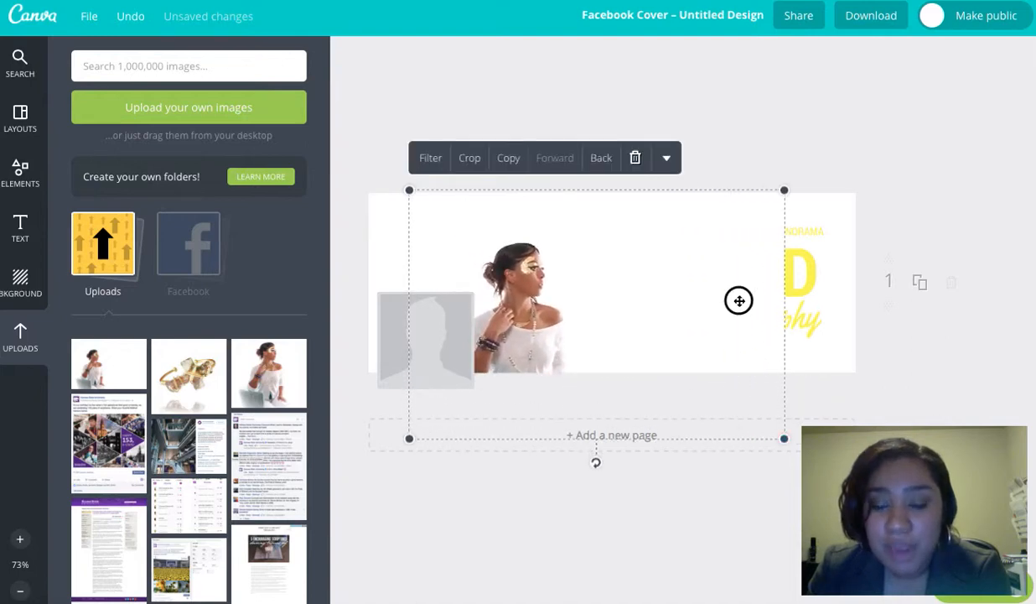
pyautogui.moveTo(738, 302); pyautogui.dragTo(738, 274)
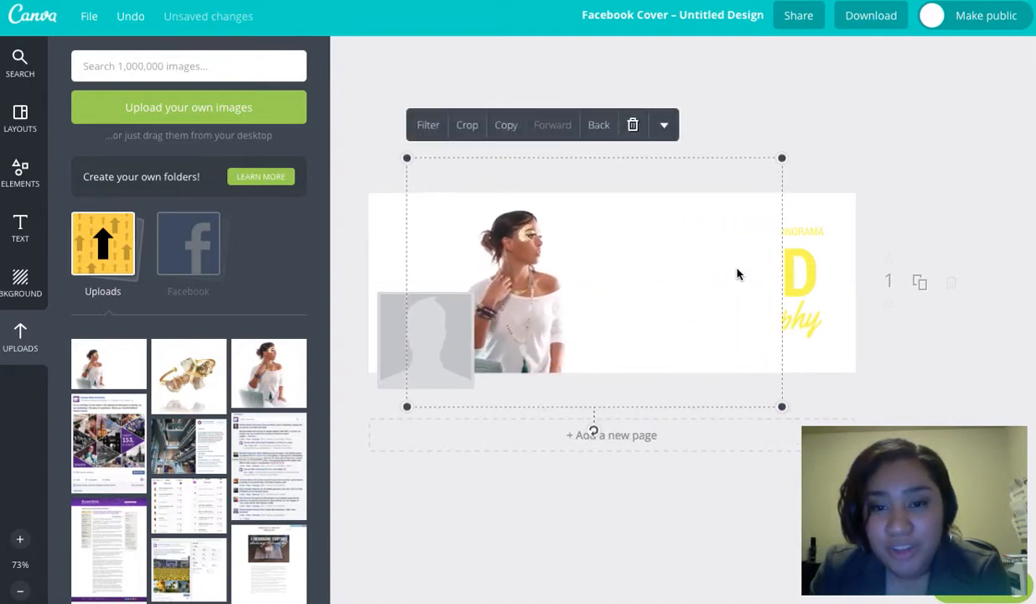
# Fine-tune the woman's photo size and shift it partly behind the profile picture placeholder, keeping her head inside the cover
pyautogui.moveTo(783, 161); pyautogui.dragTo(803, 144)
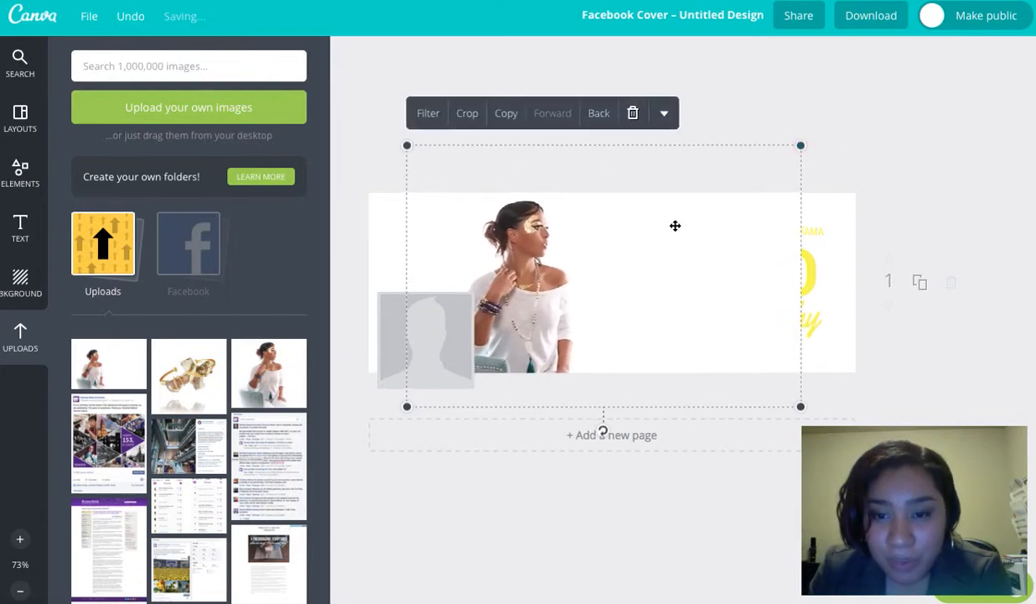
pyautogui.moveTo(677, 223); pyautogui.dragTo(683, 222)
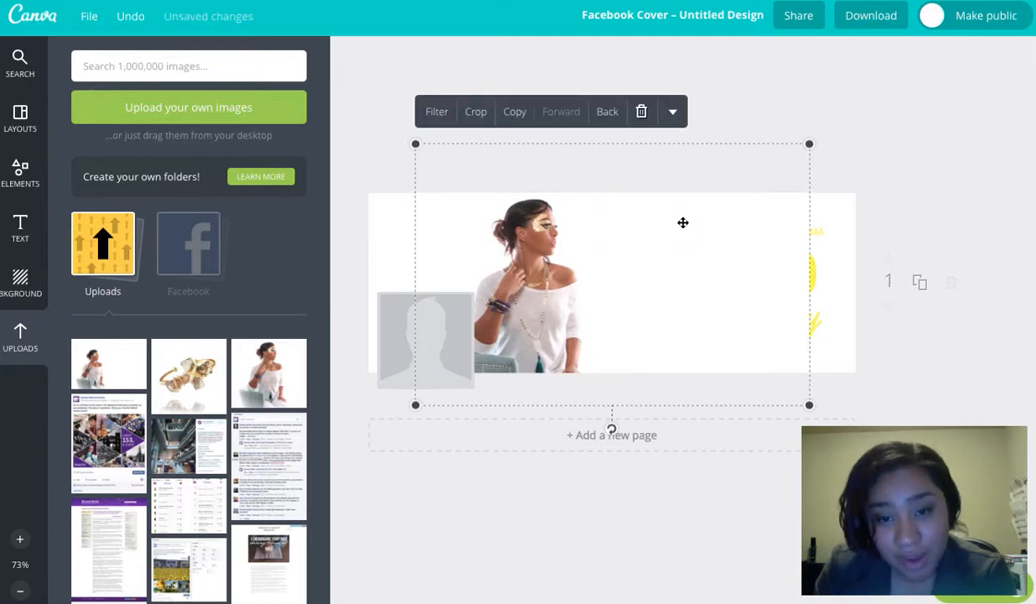
pyautogui.moveTo(416, 145); pyautogui.dragTo(421, 148)
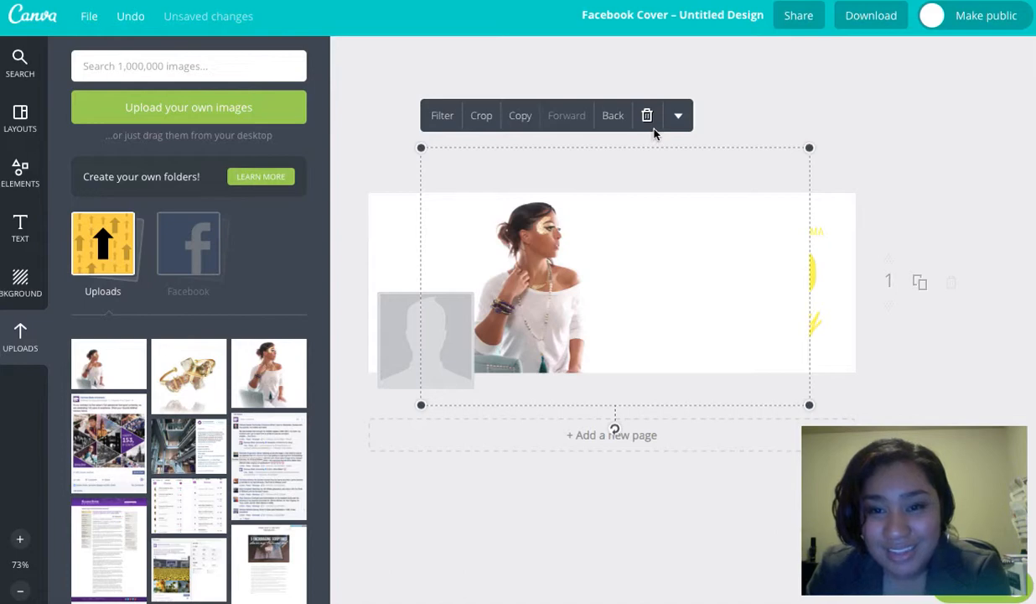
pyautogui.moveTo(576, 226); pyautogui.dragTo(520, 227)
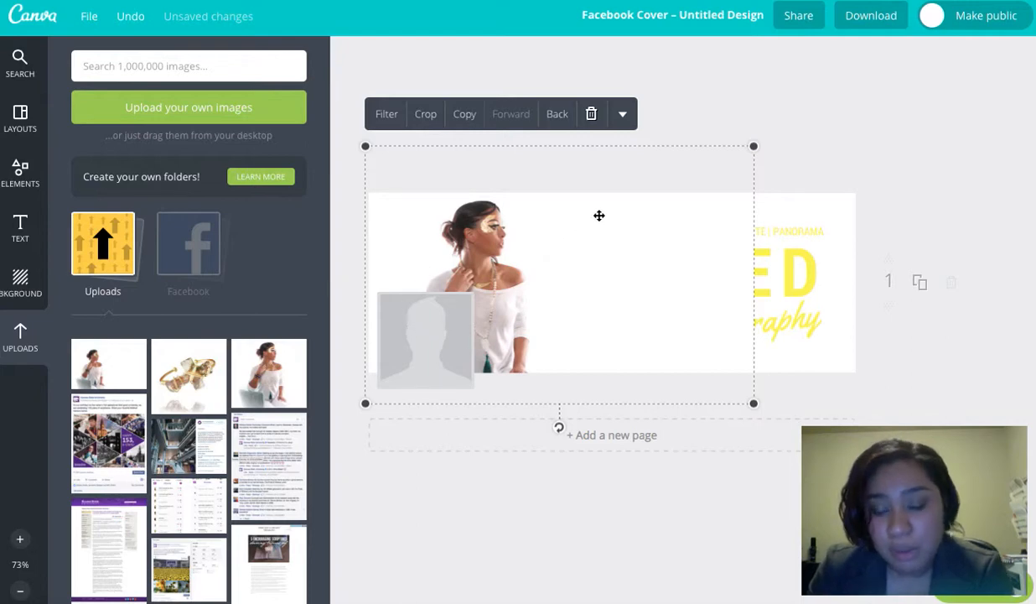
# Flip the woman's photo horizontally and move it so she sits at the right end of the cover
pyautogui.click(624, 116)
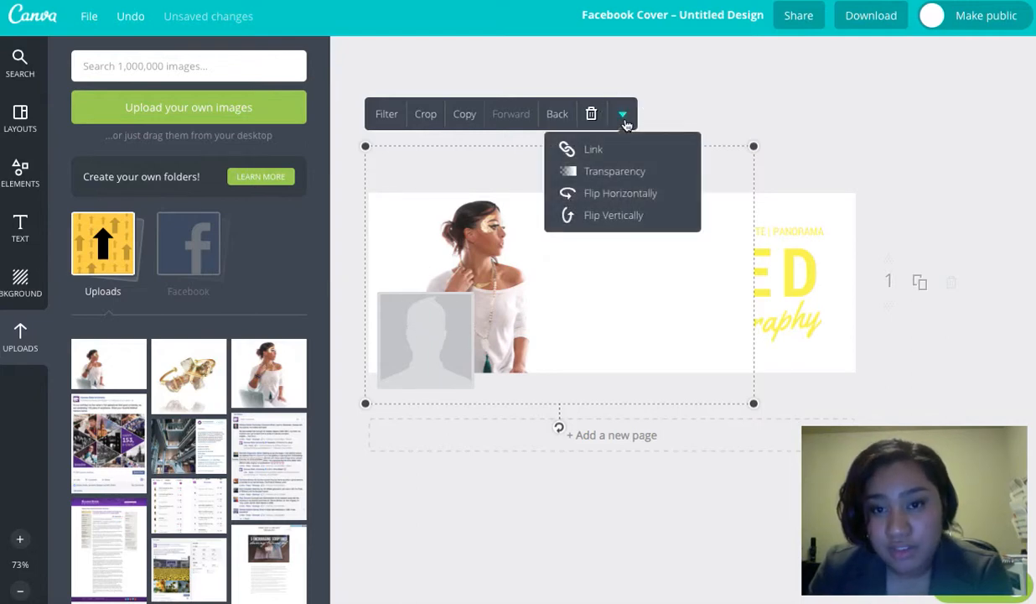
pyautogui.click(622, 194)
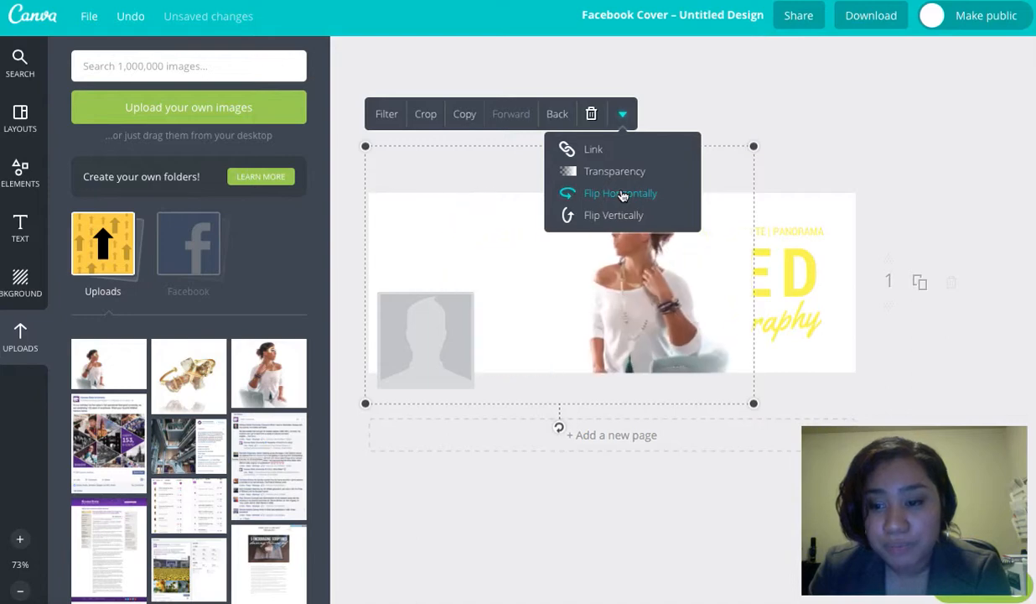
pyautogui.click(775, 92)
pyautogui.moveTo(630, 210); pyautogui.dragTo(761, 219)
pyautogui.click(584, 252)
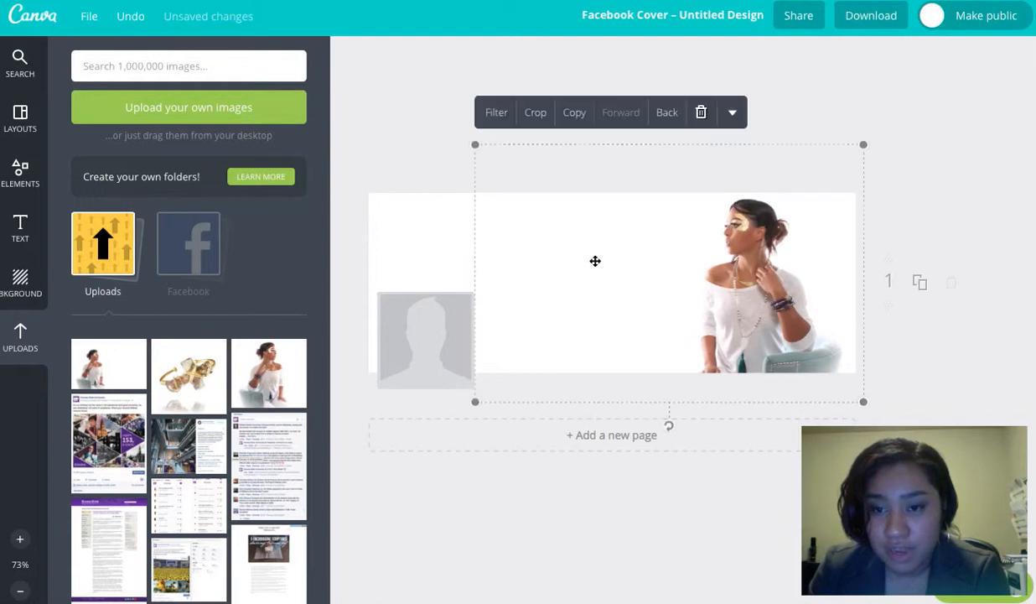
# Shrink the flipped photo slightly and reposition it so her head and the chair fit against the cover's right edge
pyautogui.moveTo(476, 144); pyautogui.dragTo(503, 153)
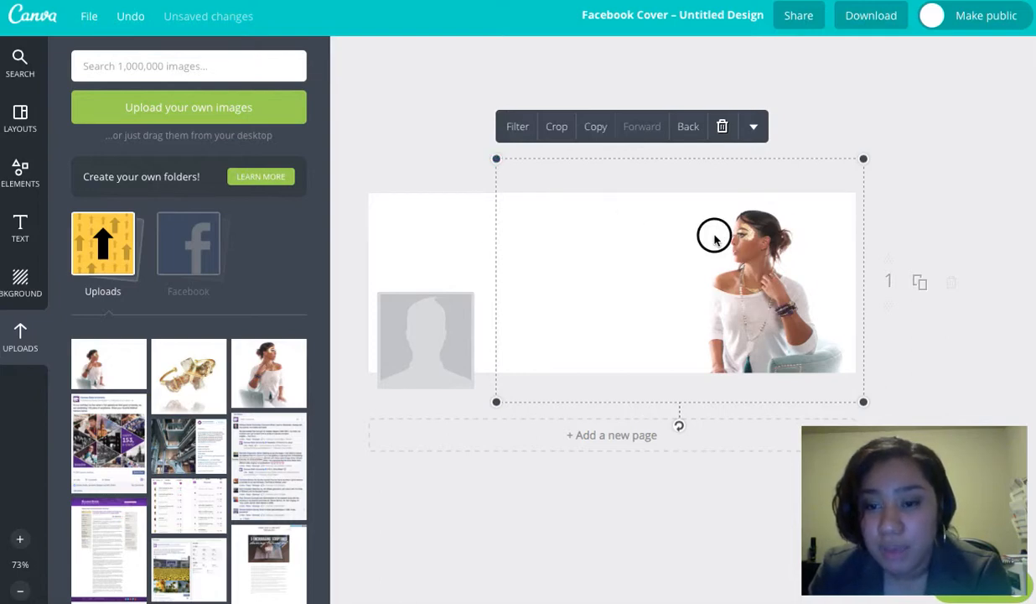
pyautogui.moveTo(710, 234); pyautogui.dragTo(714, 224)
pyautogui.moveTo(500, 148); pyautogui.dragTo(508, 152)
pyautogui.moveTo(702, 221)
pyautogui.mouseDown()
pyautogui.moveTo(704, 213)
pyautogui.moveTo(705, 223)
pyautogui.mouseUp()
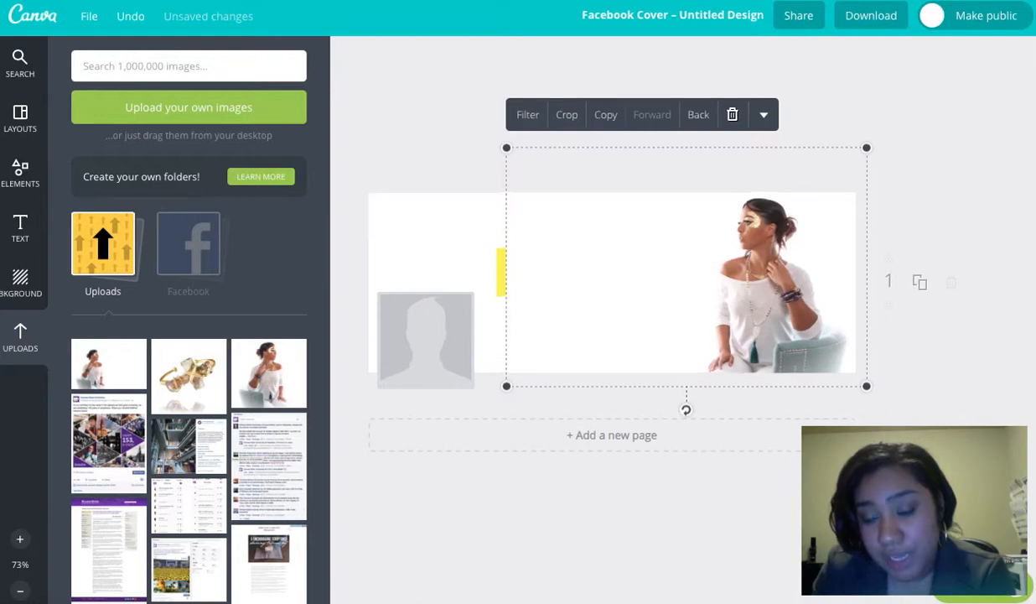
# Send the woman's photo backward until it lies behind all of the layout's text
pyautogui.click(699, 117)
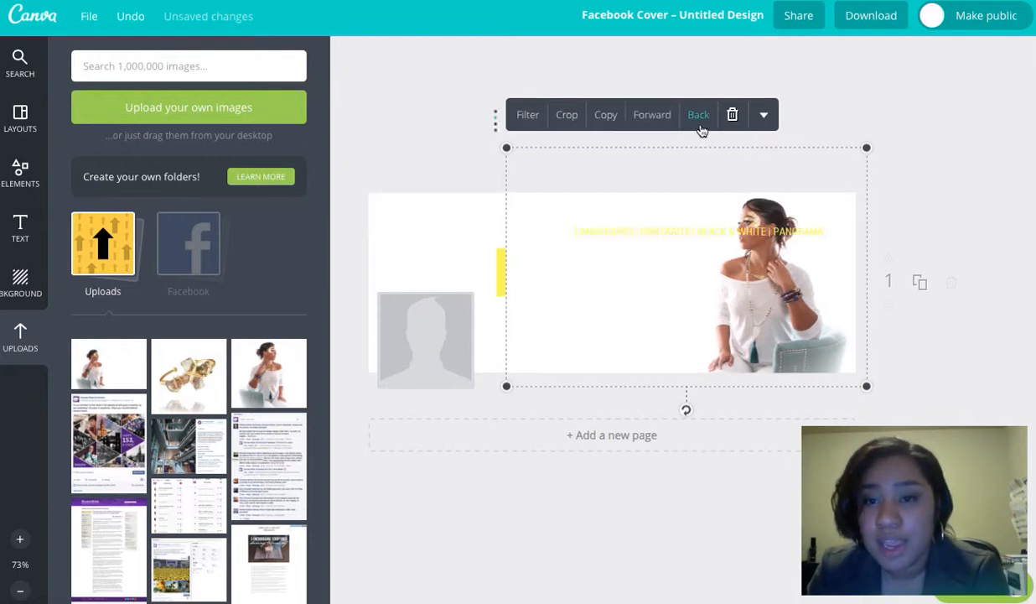
pyautogui.click(700, 117)
pyautogui.click(700, 118)
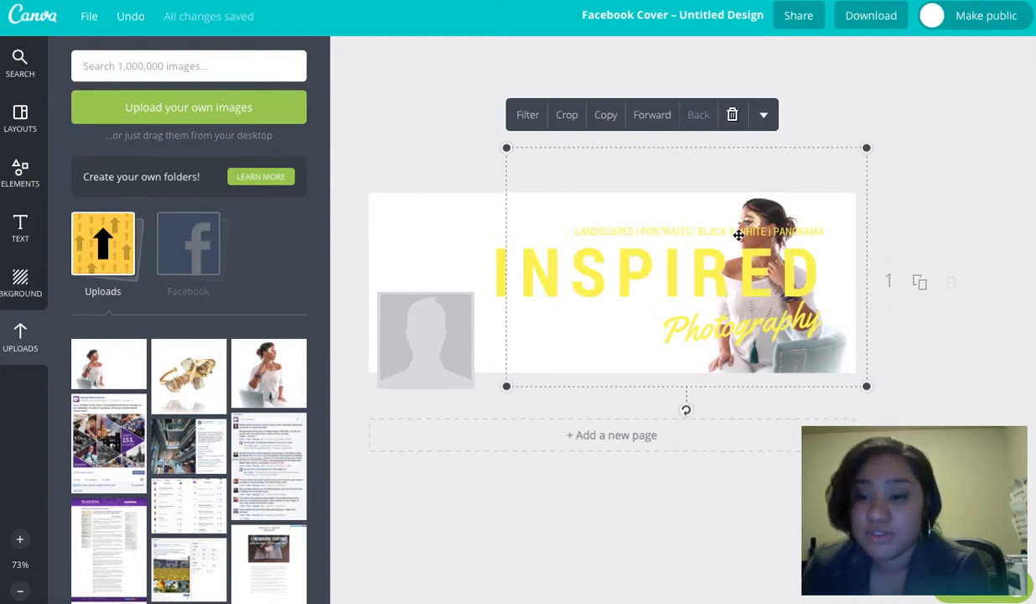
# Change the colour of the small LANDSCAPES | PORTRAITS | BLACK & WHITE | PANORAMA tagline to black
pyautogui.click(711, 232)
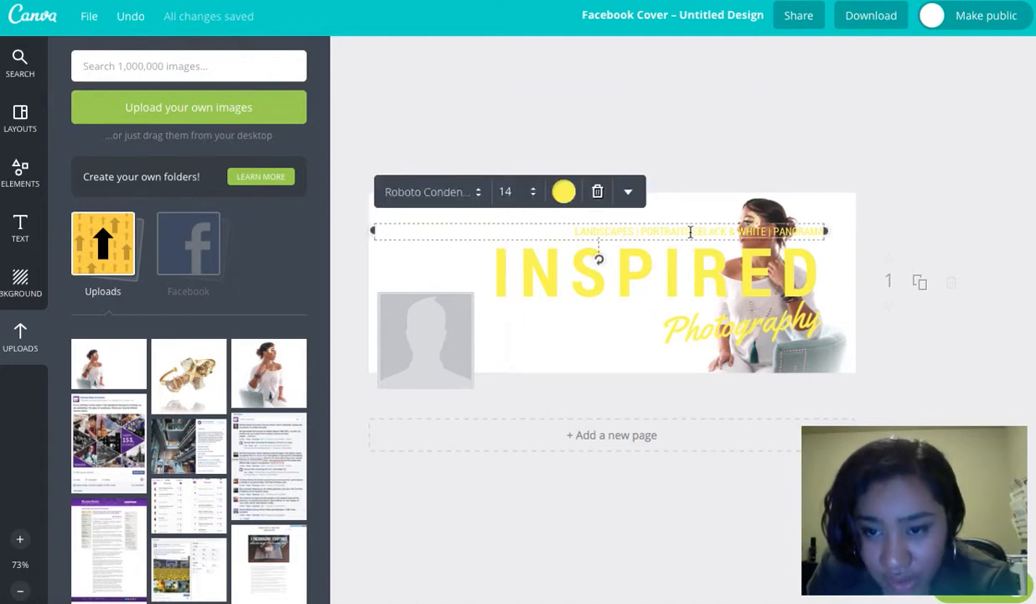
pyautogui.tripleClick(685, 230)
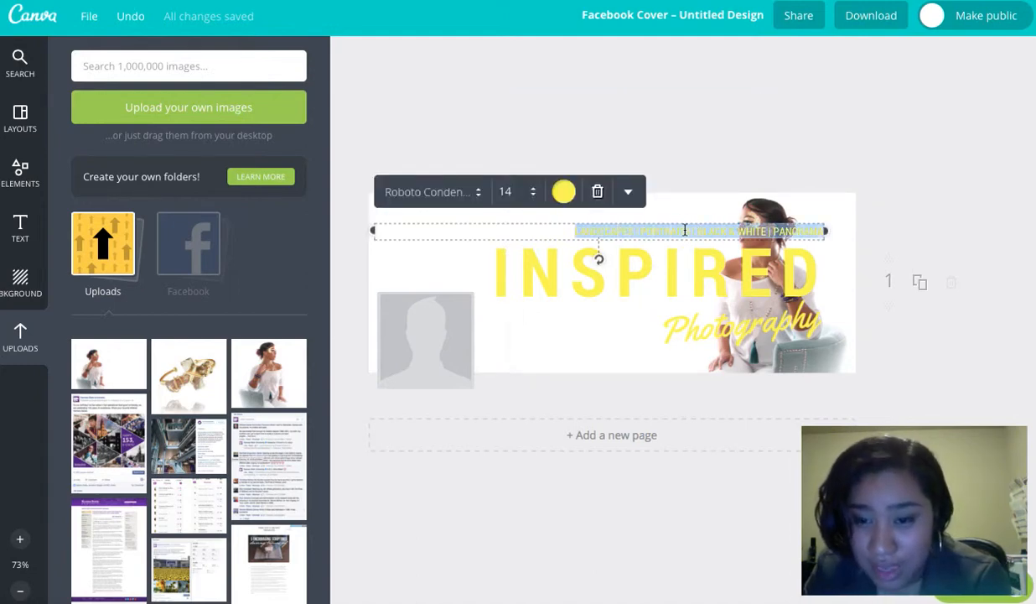
pyautogui.tripleClick(685, 230)
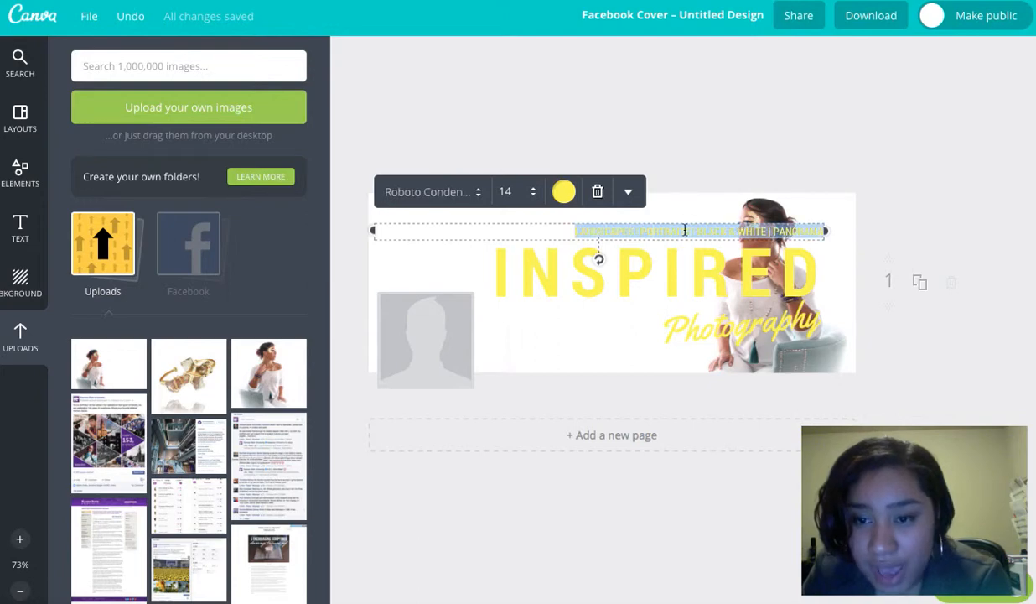
pyautogui.click(566, 195)
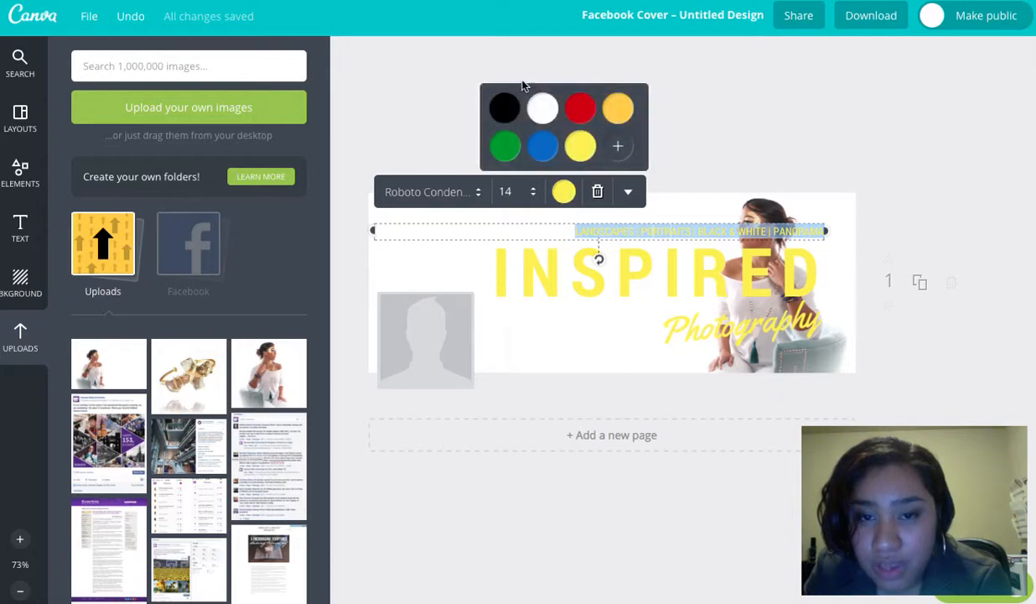
pyautogui.click(505, 108)
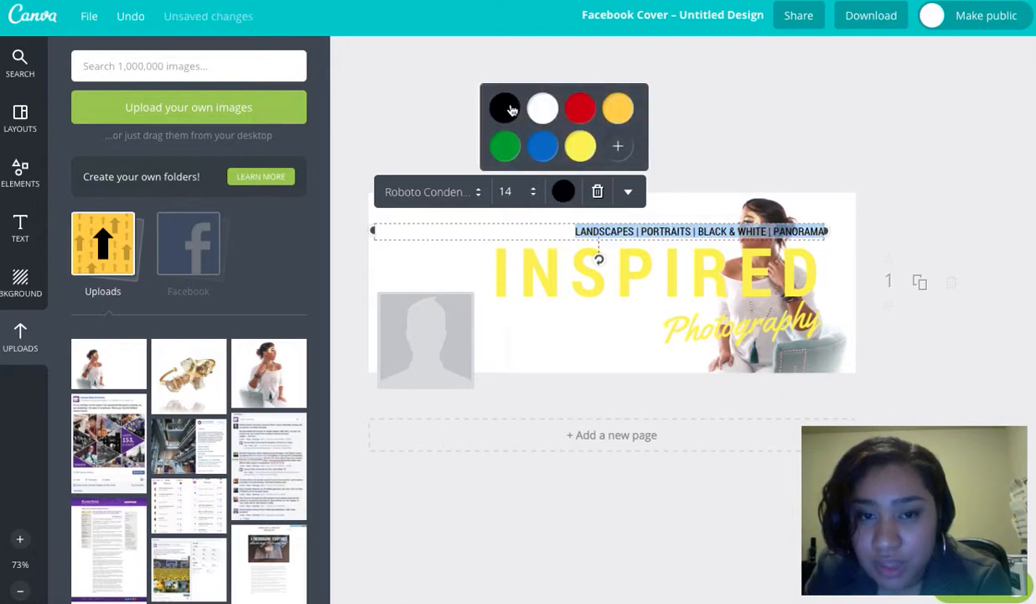
# Try to change the INSPIRED heading's text colour to black
pyautogui.click(513, 267)
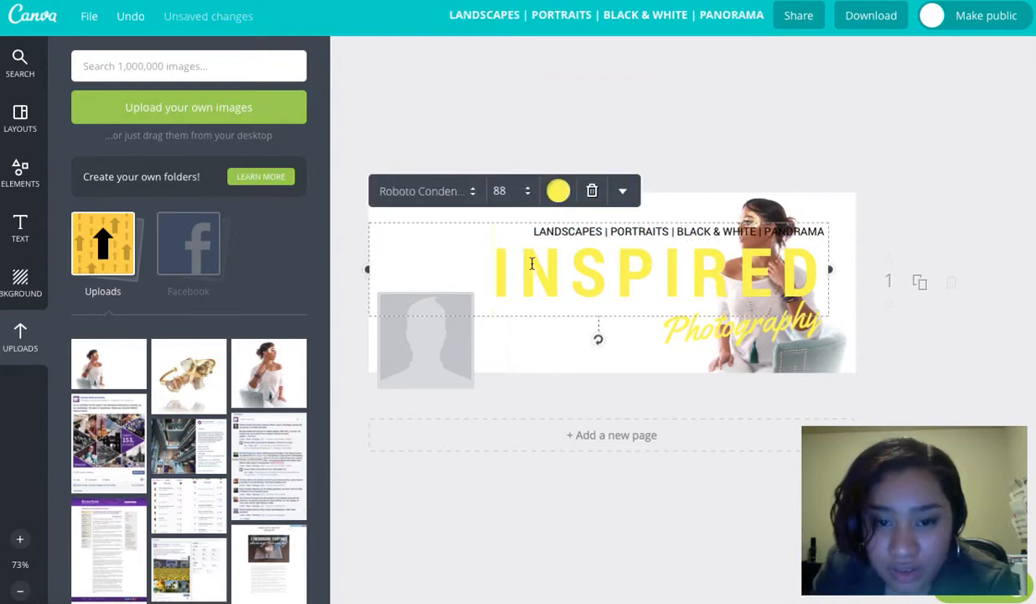
pyautogui.click(815, 122)
pyautogui.click(619, 280)
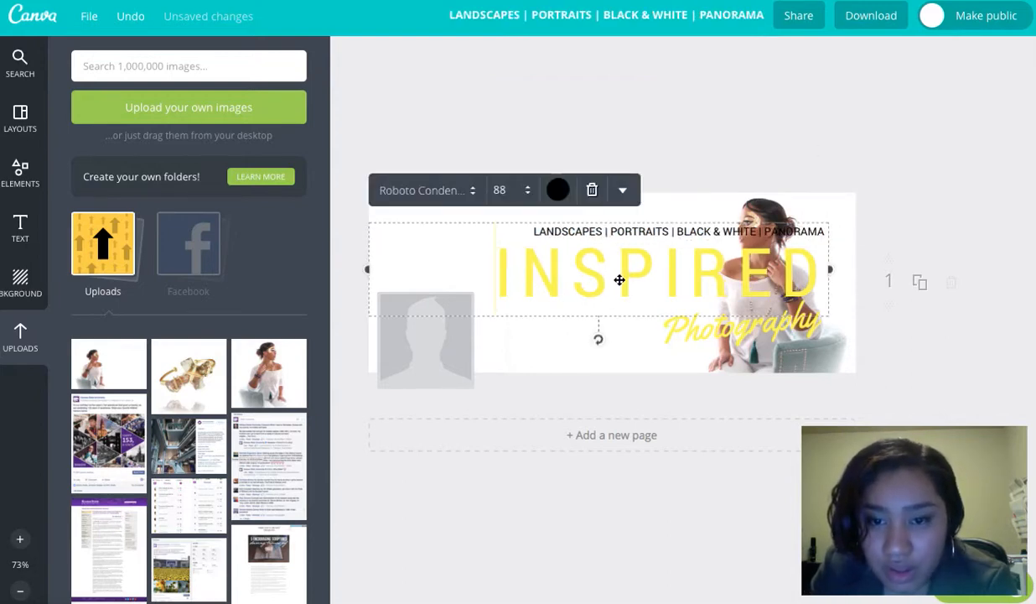
pyautogui.click(557, 190)
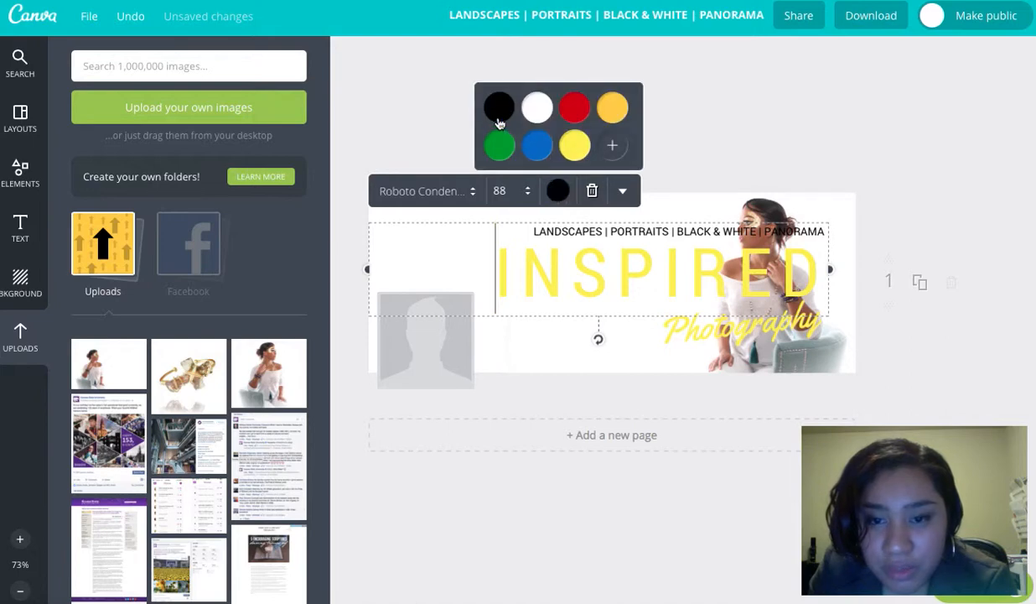
pyautogui.click(501, 273)
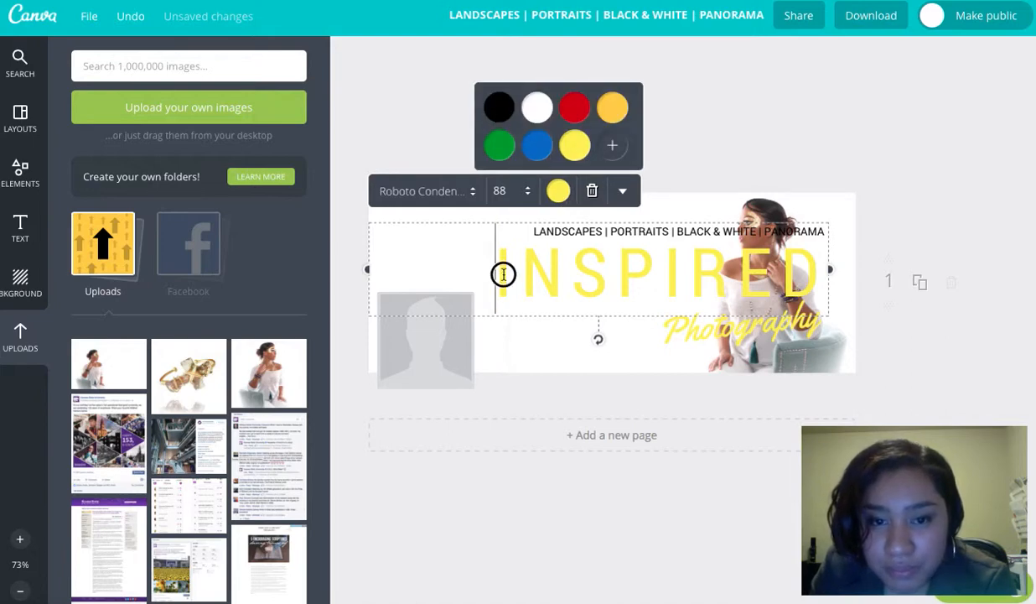
pyautogui.click(760, 132)
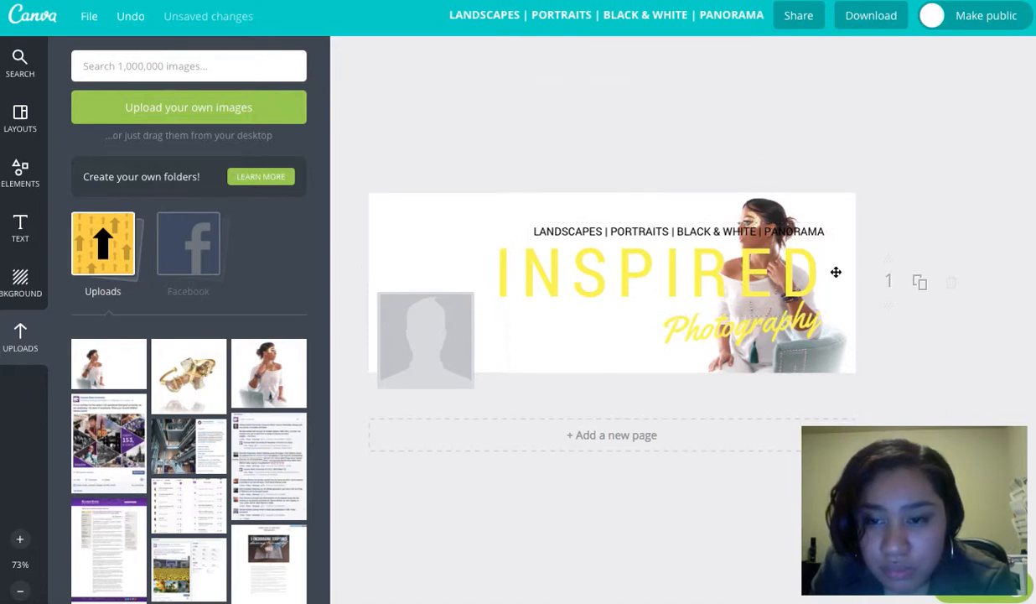
# Select all letters of the INSPIRED heading and set their colour to black
pyautogui.click(783, 279)
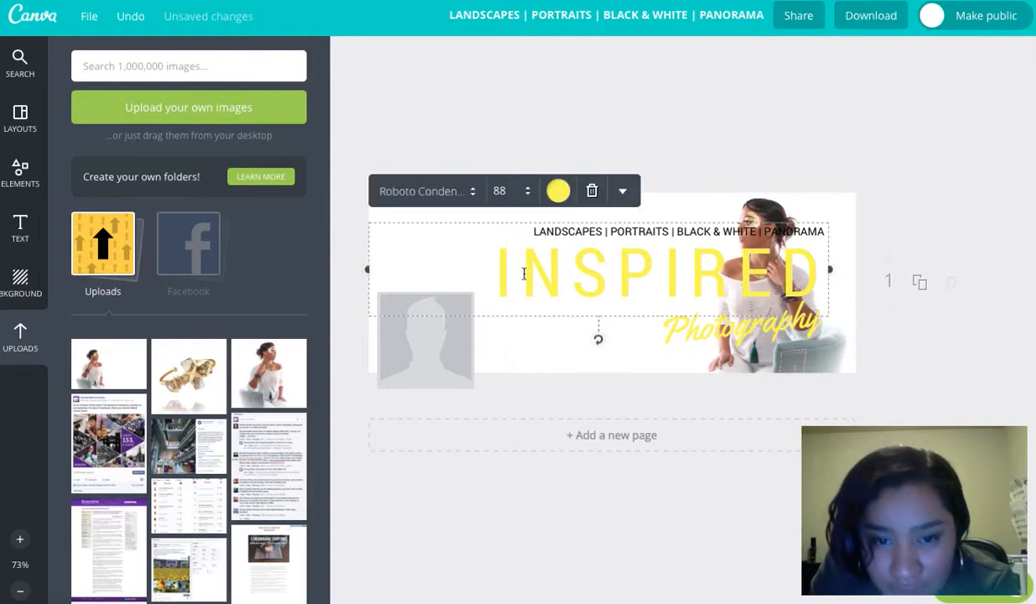
pyautogui.moveTo(509, 255); pyautogui.dragTo(810, 266)
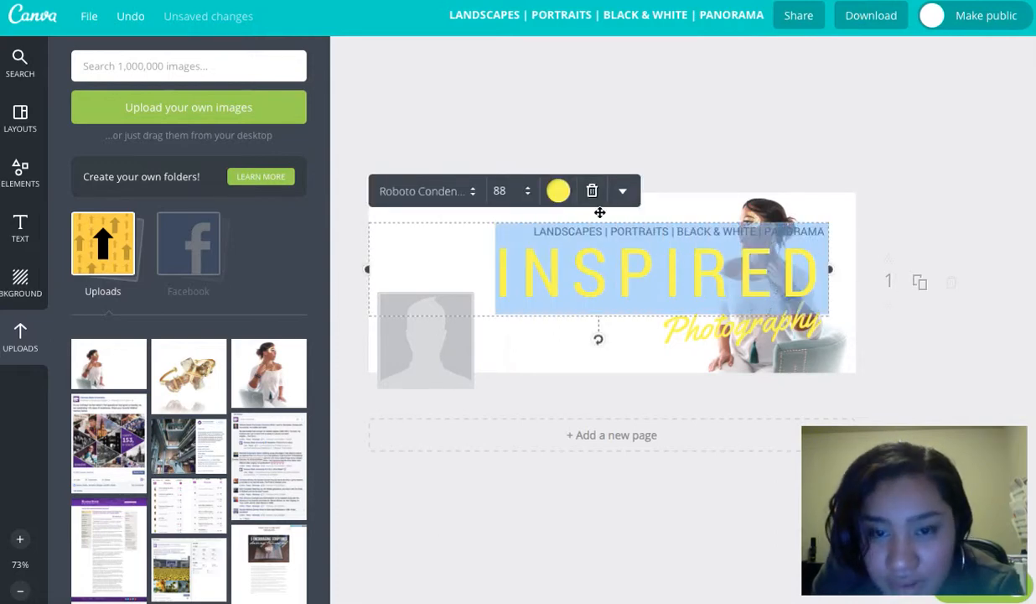
pyautogui.click(558, 191)
pyautogui.click(500, 106)
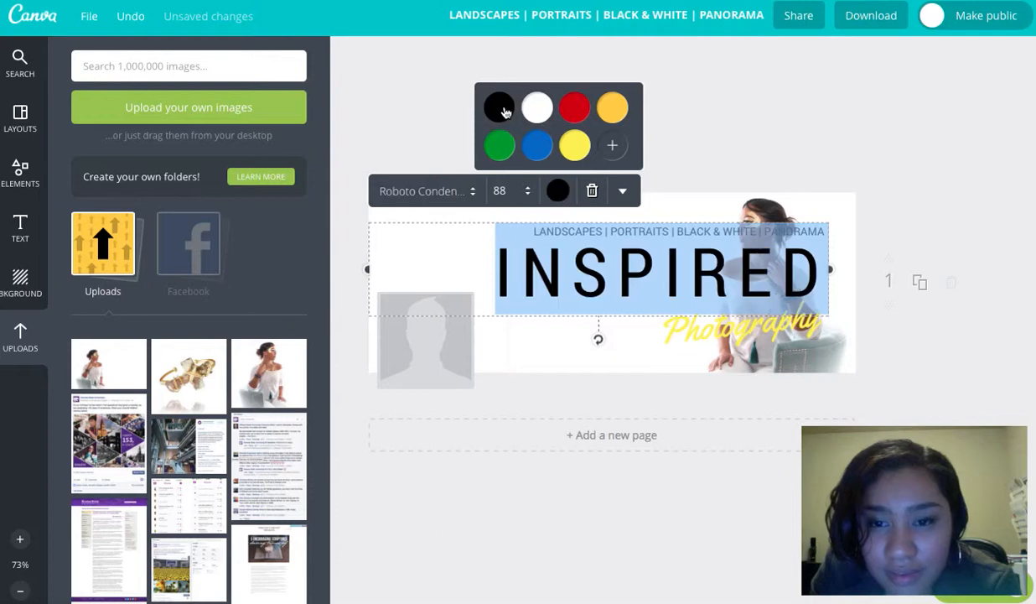
pyautogui.click(740, 138)
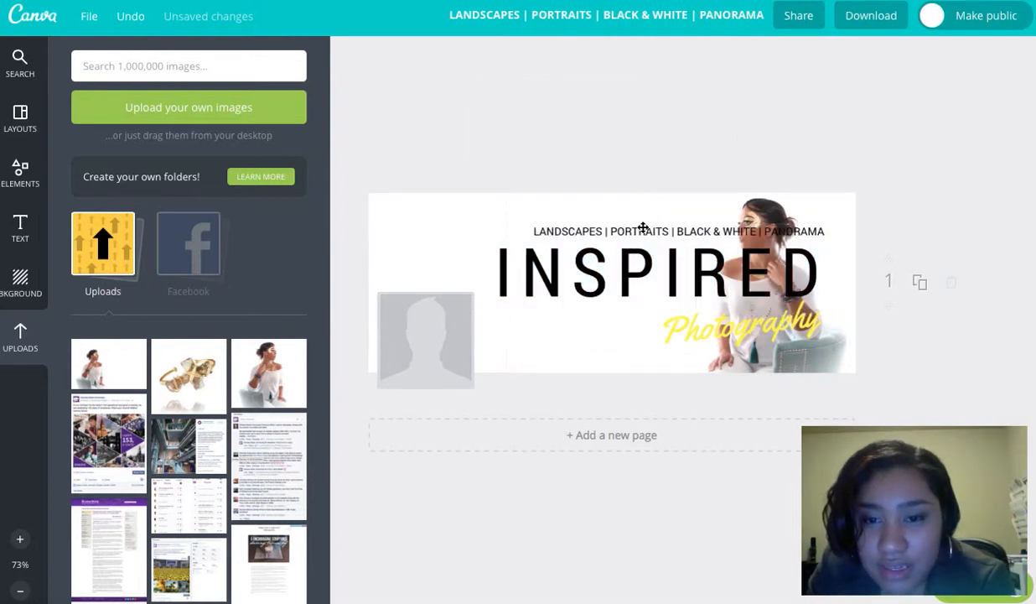
pyautogui.moveTo(642, 228); pyautogui.dragTo(488, 206)
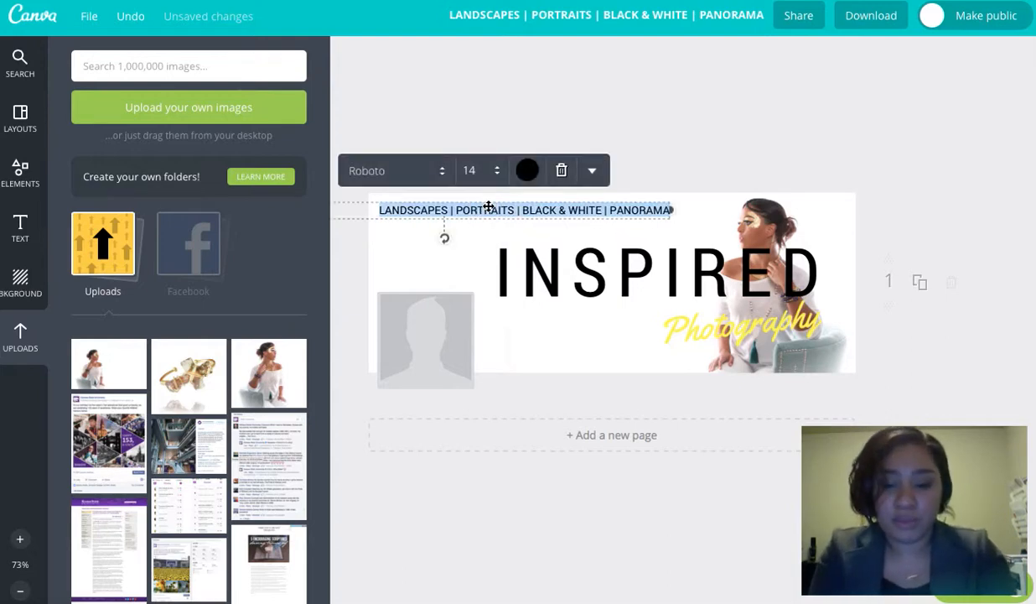
pyautogui.write('www.pr')
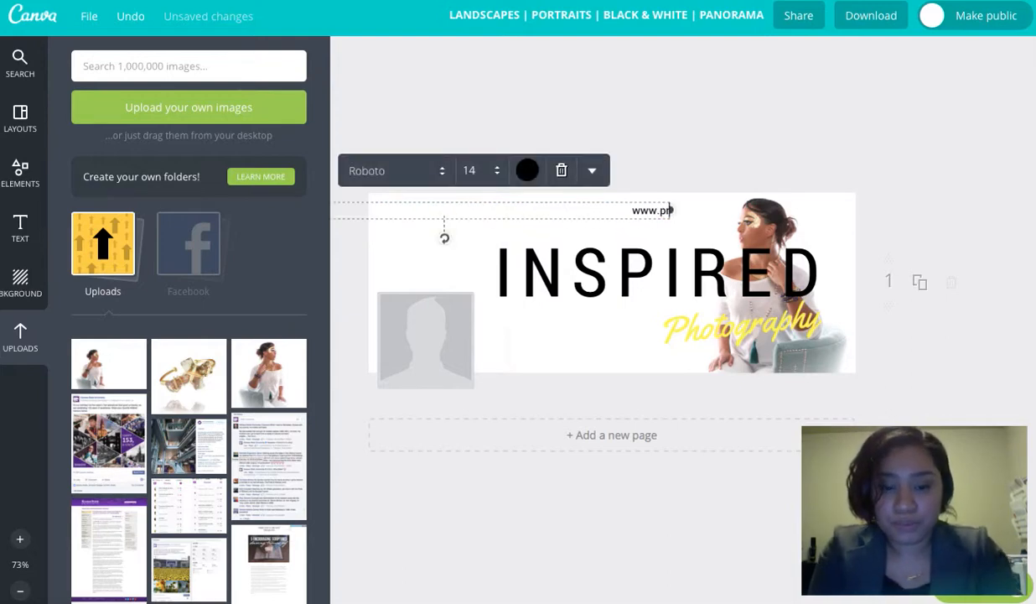
pyautogui.write('eciousheartdesigns.c')
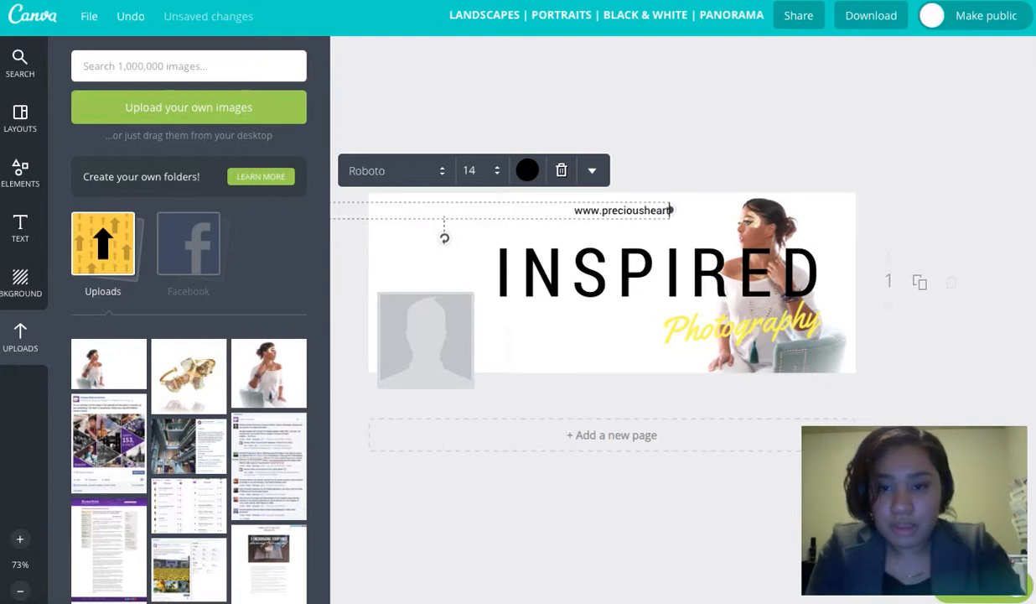
pyautogui.write('om')
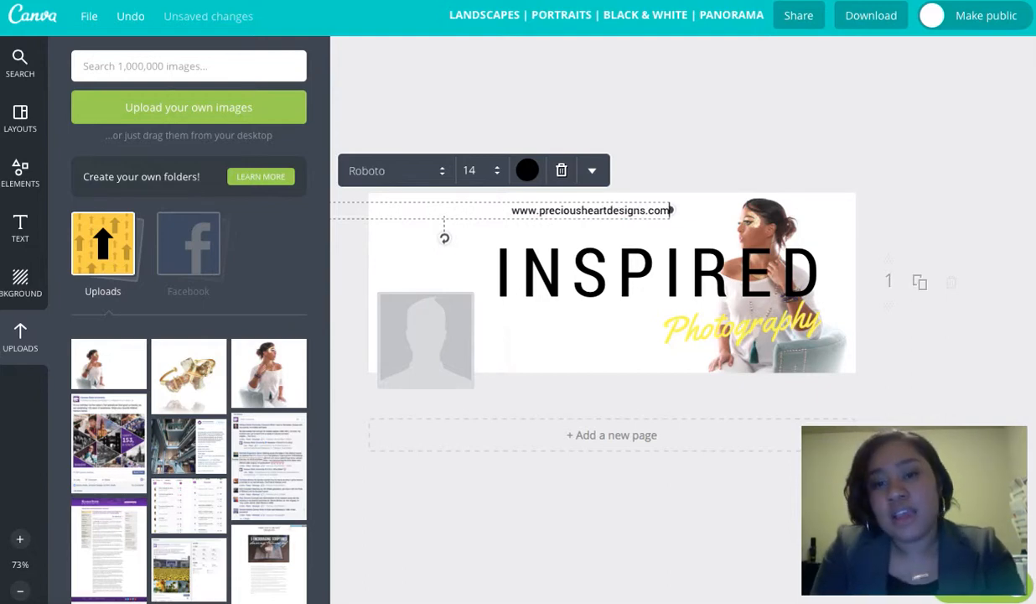
# Left-align the web address text and move its box so the full address starts at the cover's upper-left corner
pyautogui.click(587, 171)
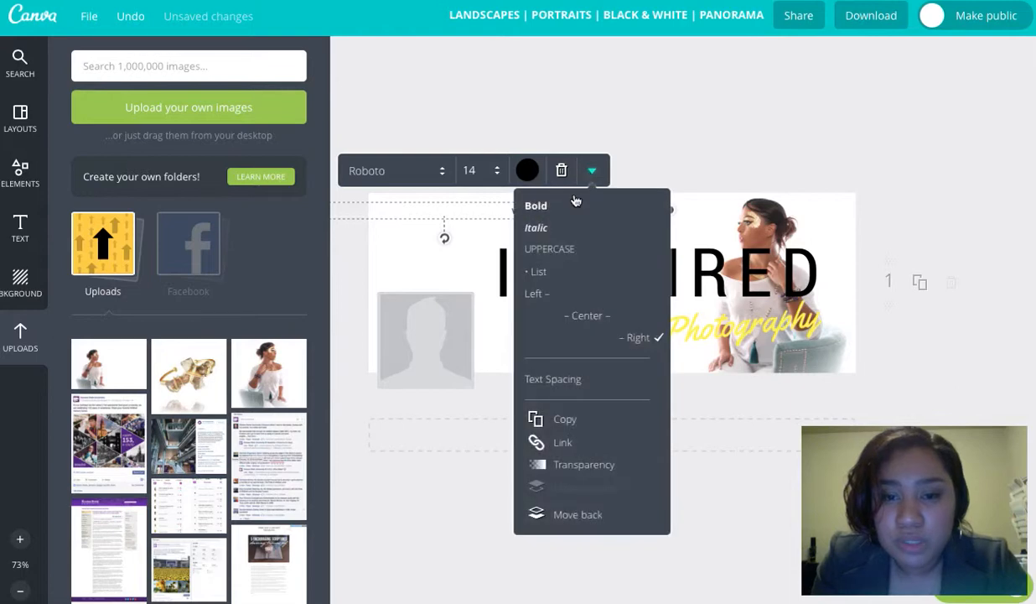
pyautogui.click(547, 292)
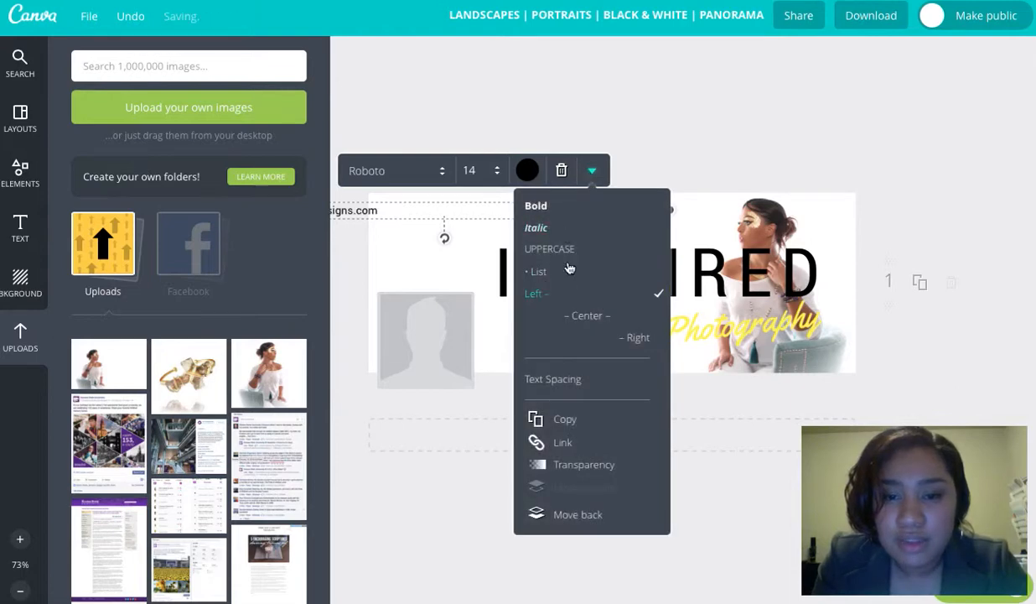
pyautogui.click(716, 99)
pyautogui.moveTo(465, 206); pyautogui.dragTo(609, 205)
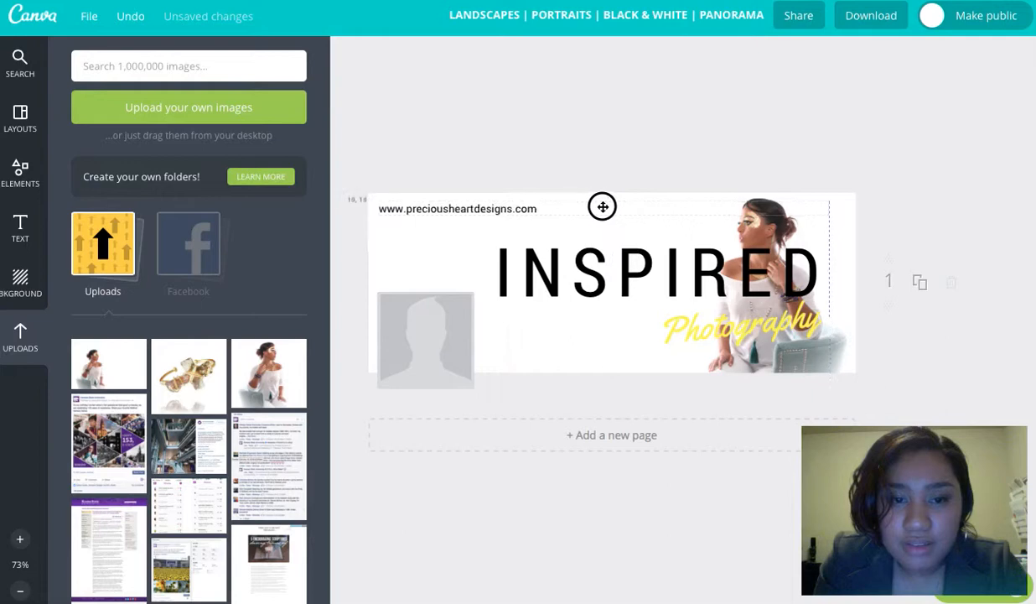
# Set the web address font size to 16 and nudge the text closer to the cover's left edge
pyautogui.click(519, 209)
pyautogui.click(512, 168)
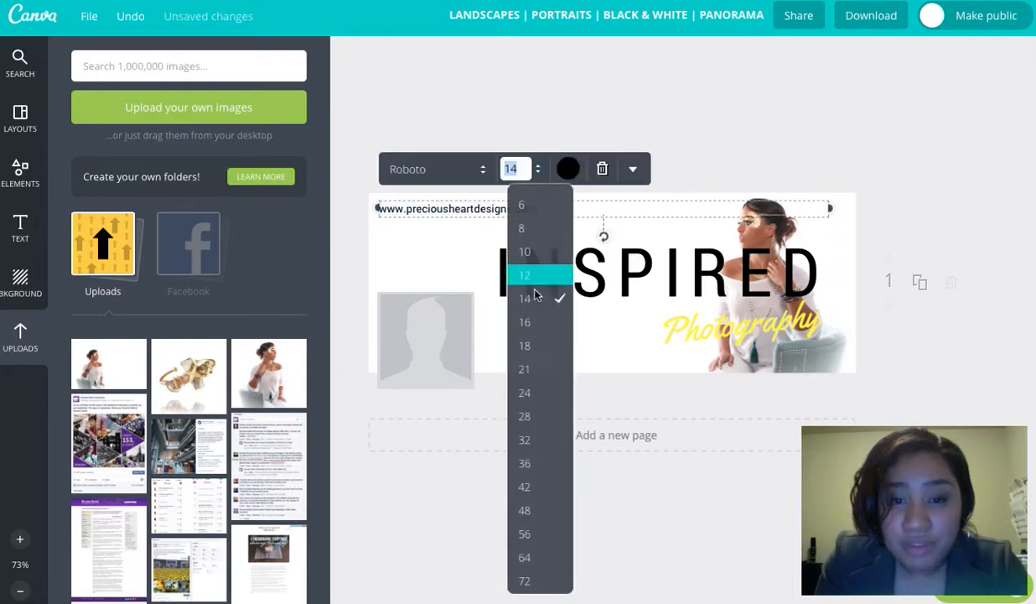
pyautogui.click(527, 322)
pyautogui.click(576, 126)
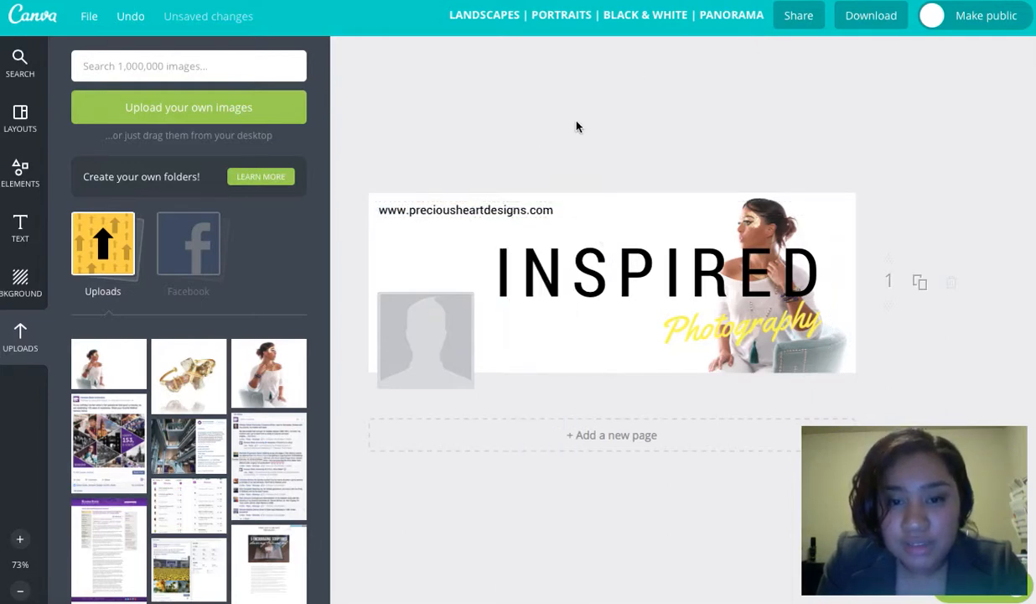
pyautogui.moveTo(519, 209); pyautogui.dragTo(512, 210)
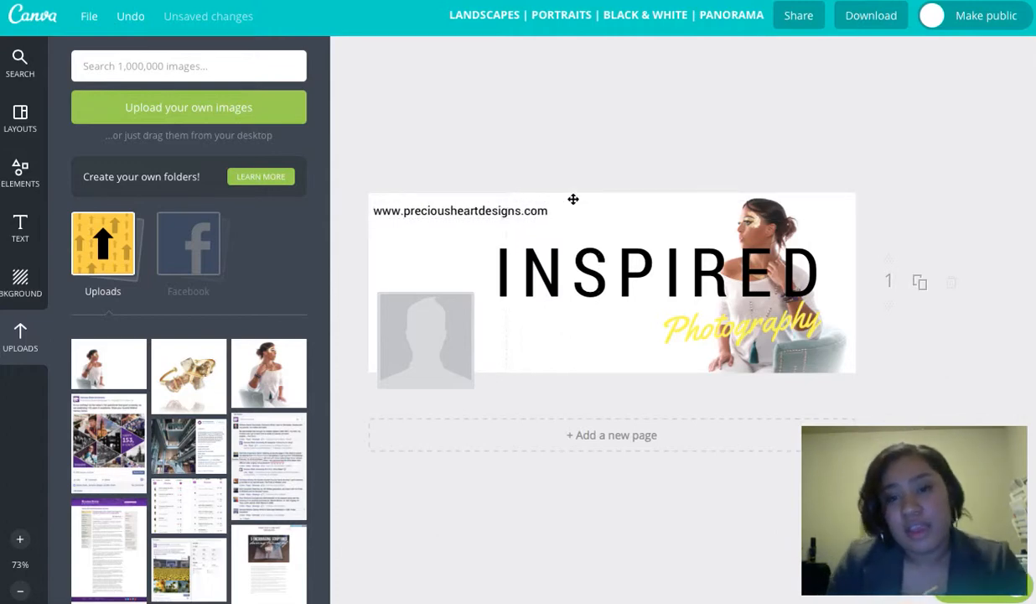
# Move the INSPIRED heading to the cover's left side, directly beneath the web address and clear of the woman's photo
pyautogui.click(577, 266)
pyautogui.moveTo(577, 267); pyautogui.dragTo(456, 250)
pyautogui.click(479, 251)
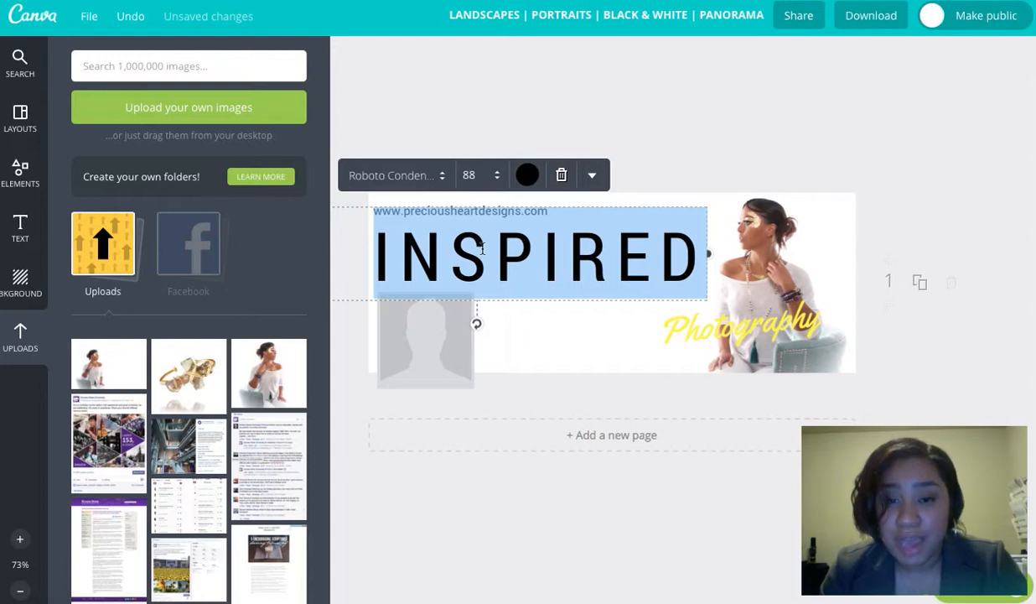
pyautogui.doubleClick(483, 249)
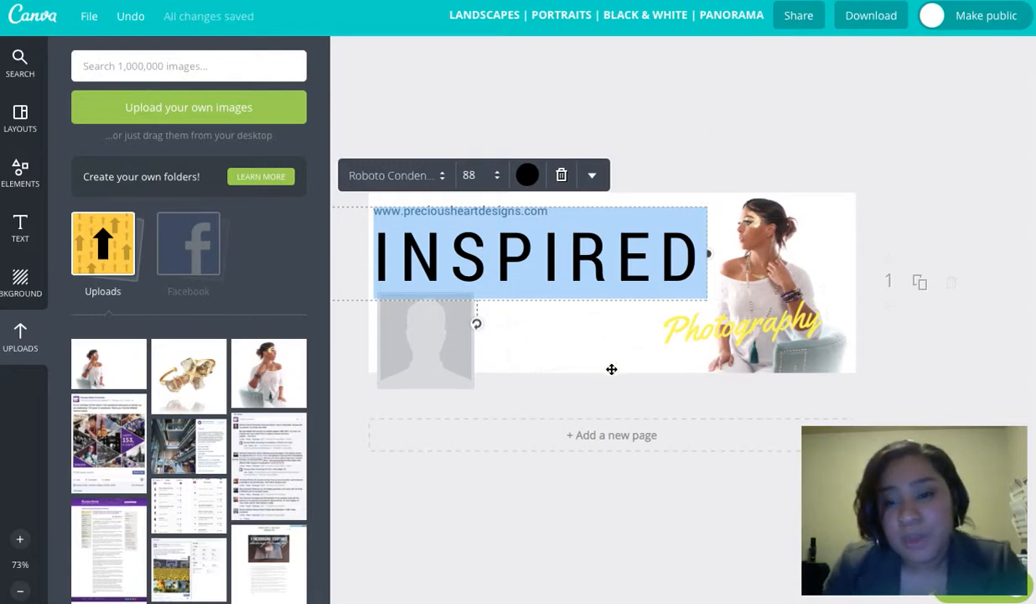
pyautogui.click(600, 296)
pyautogui.click(602, 273)
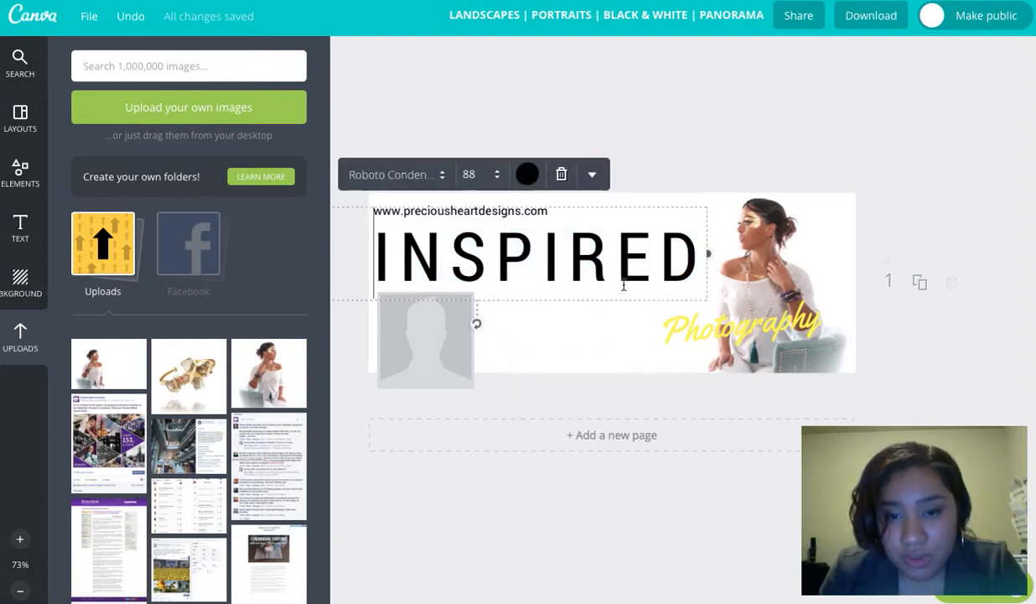
# Move the yellow Photography text left so it sits under the INSPIRED heading and clear of the woman's photo
pyautogui.click(696, 322)
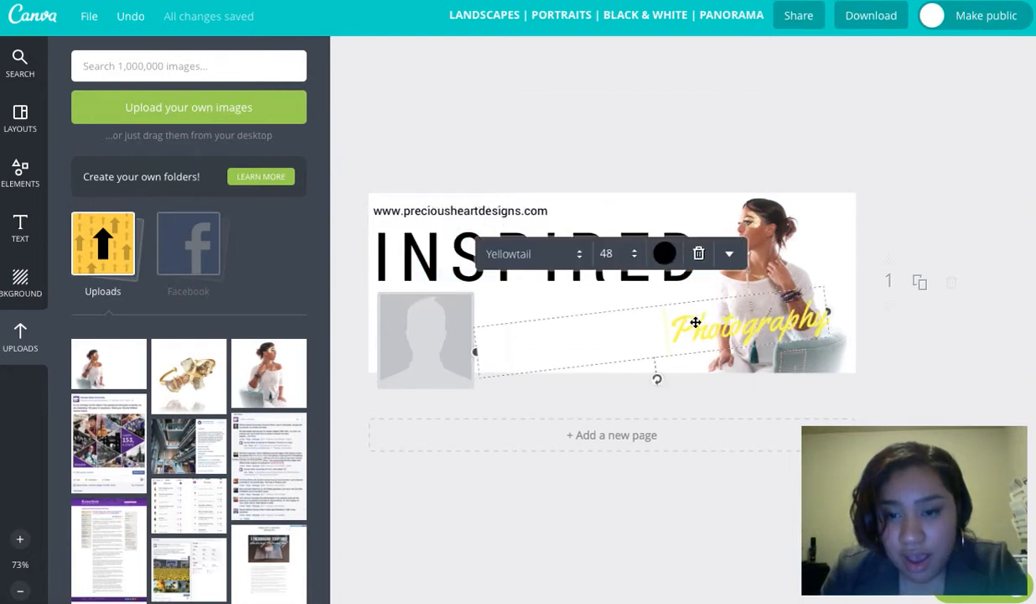
pyautogui.moveTo(688, 322); pyautogui.dragTo(646, 323)
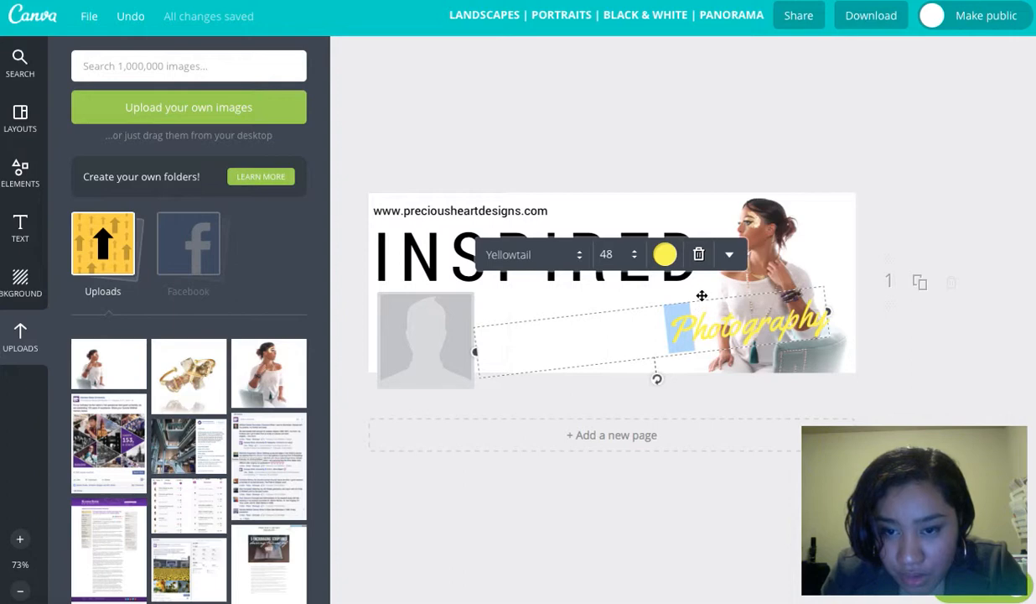
pyautogui.moveTo(702, 295); pyautogui.dragTo(577, 288)
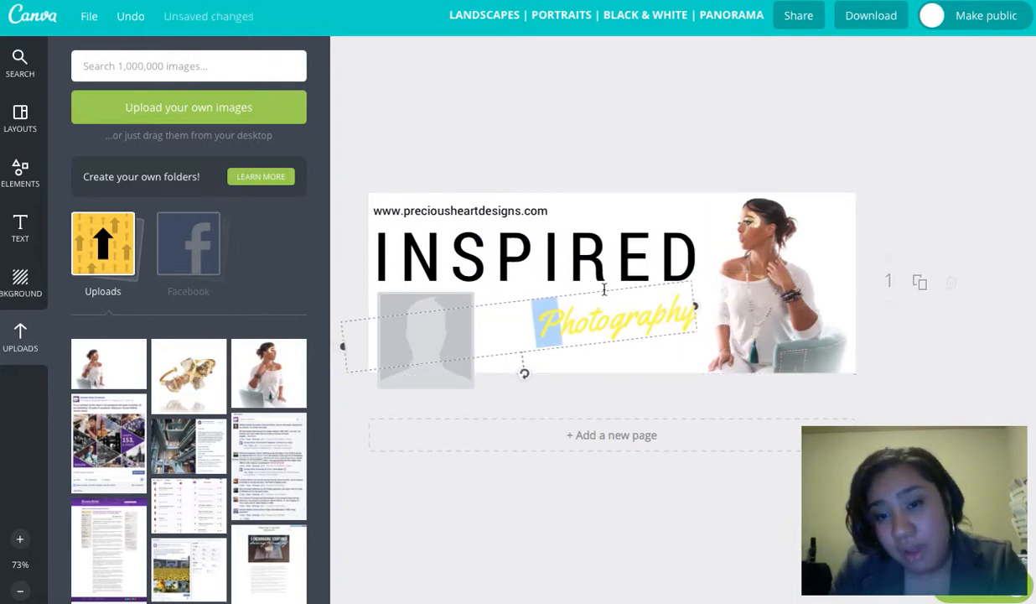
# Replace the word Photography with Jewelry & Apparel
pyautogui.doubleClick(608, 317)
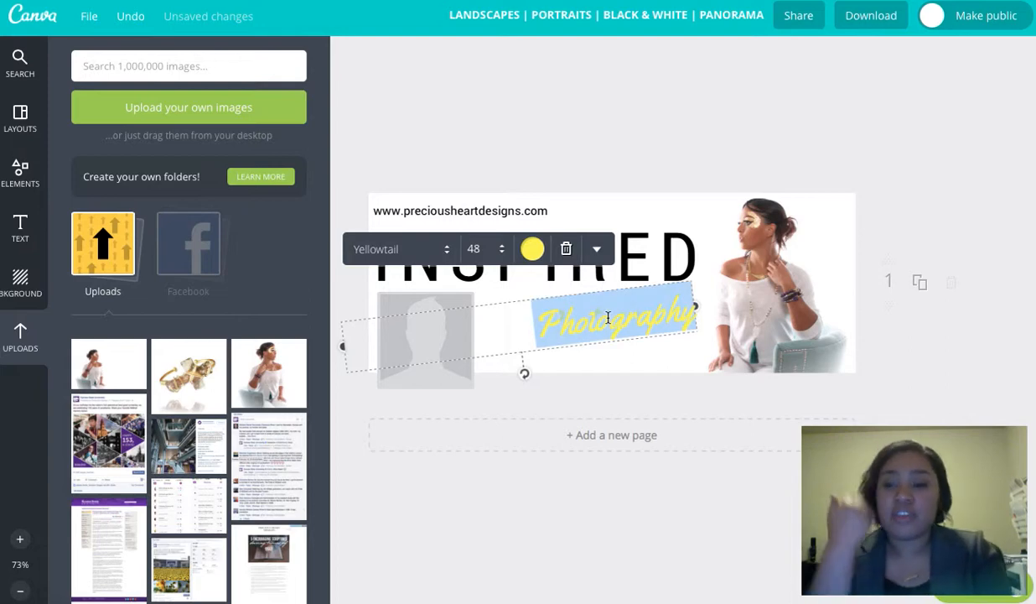
pyautogui.press('BackSpace')
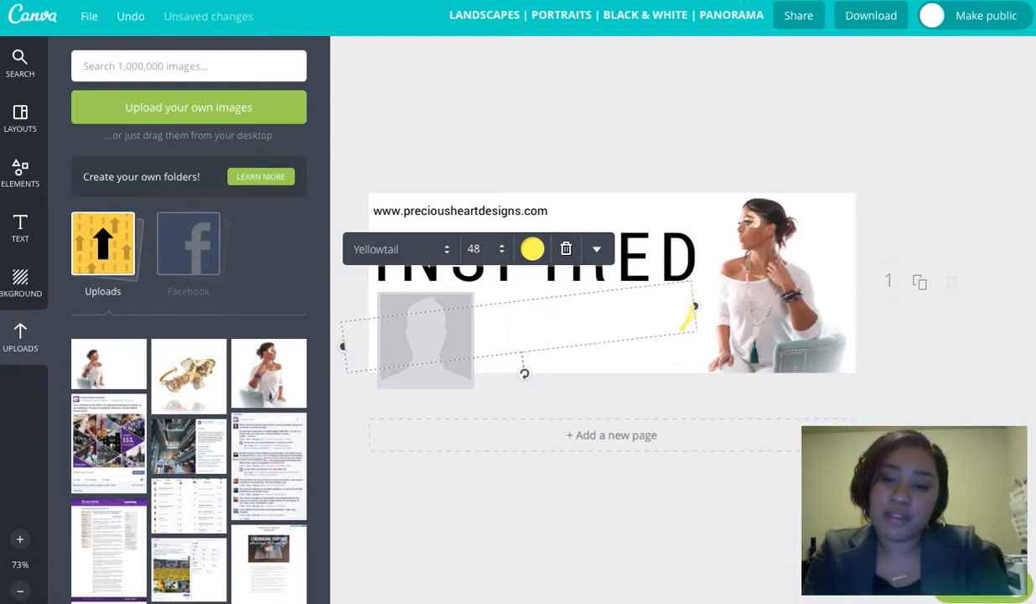
pyautogui.write('Jewe')
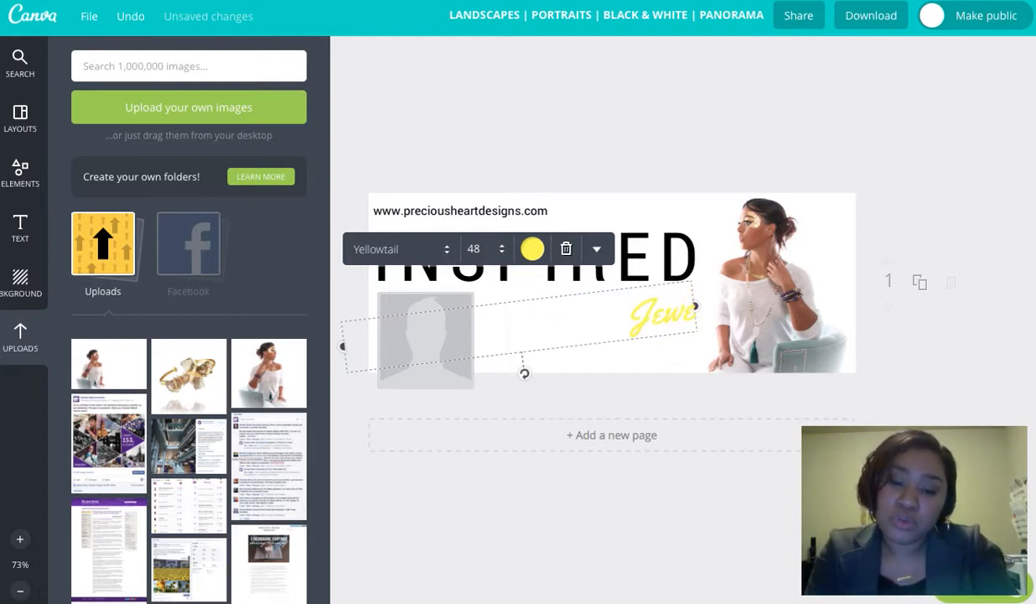
pyautogui.write('lry &')
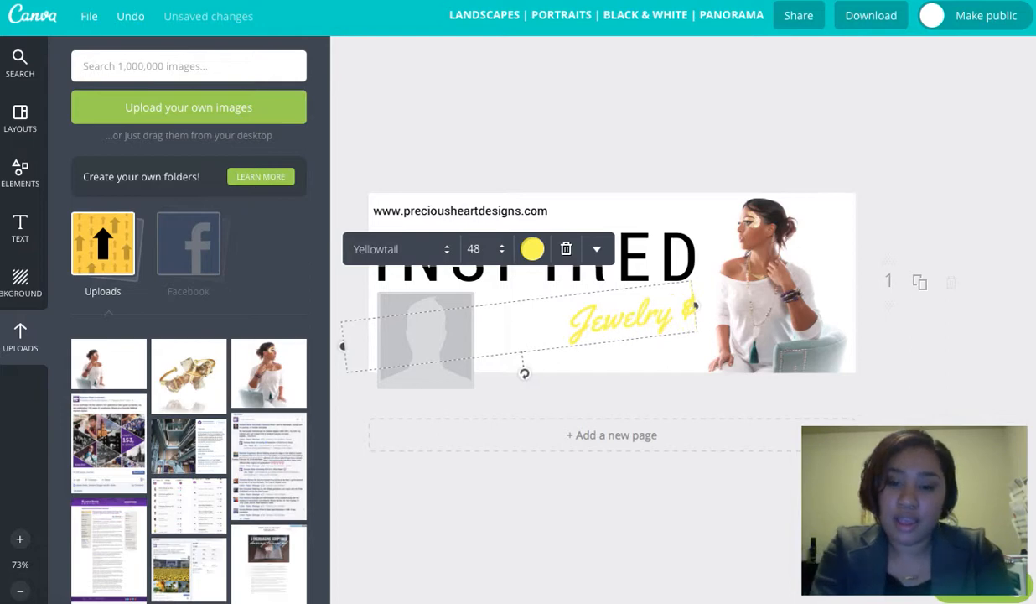
pyautogui.write(' Apparel')
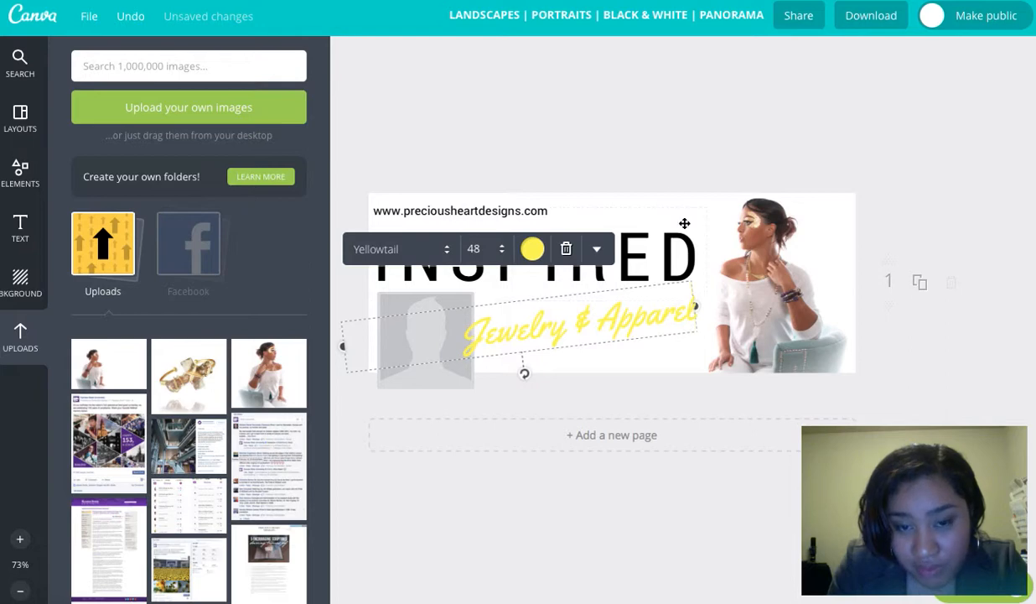
pyautogui.click(654, 166)
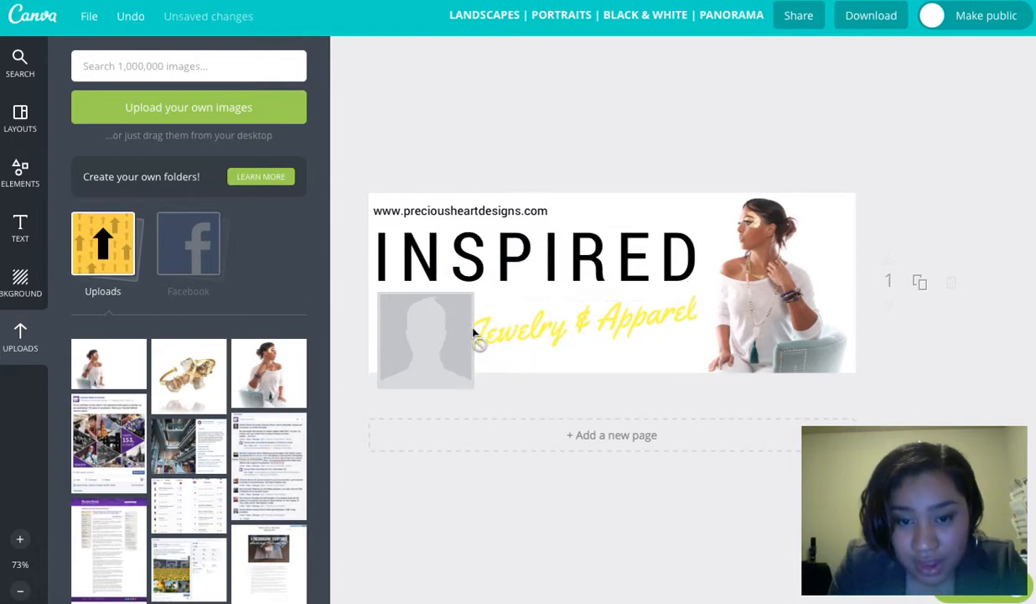
# Shift the Jewelry & Apparel text right and slightly up so it clears the profile picture placeholder
pyautogui.moveTo(488, 334); pyautogui.dragTo(515, 329)
pyautogui.click(569, 330)
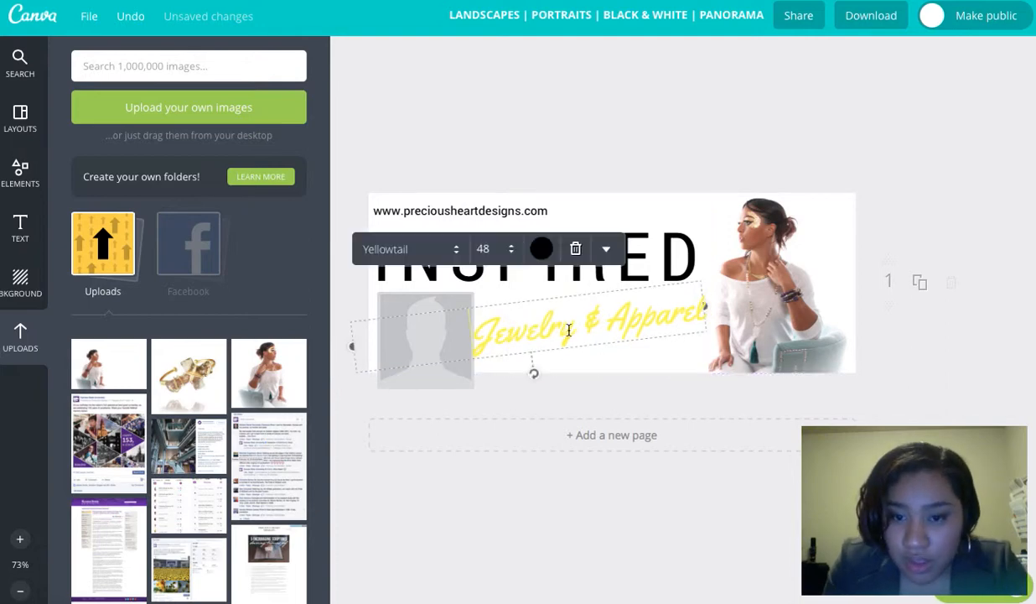
pyautogui.moveTo(707, 302); pyautogui.dragTo(686, 274)
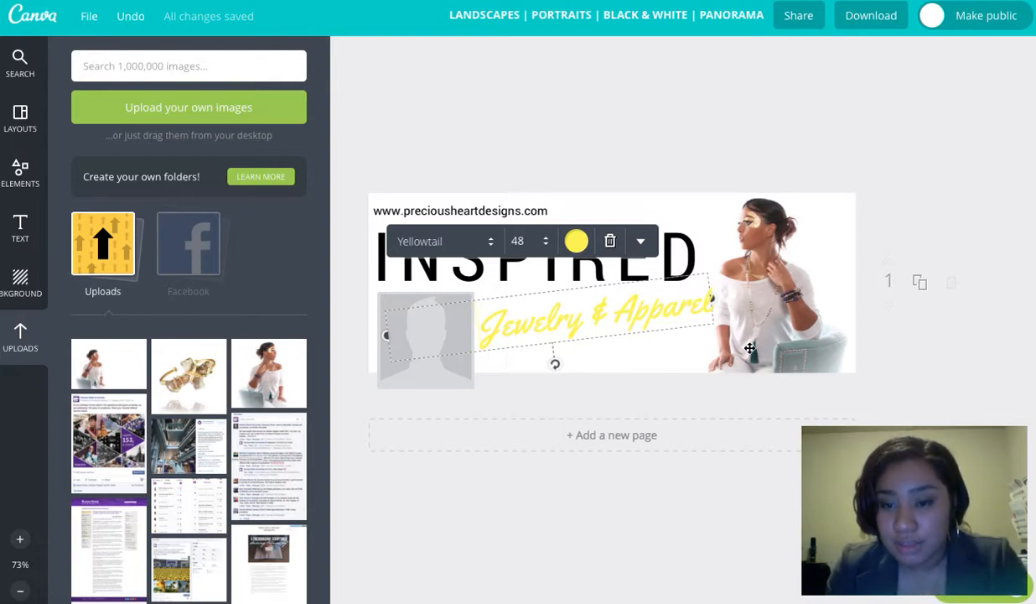
# Give the Jewelry & Apparel text a custom medium-dark teal colour matching the chair in the photo
pyautogui.click(576, 241)
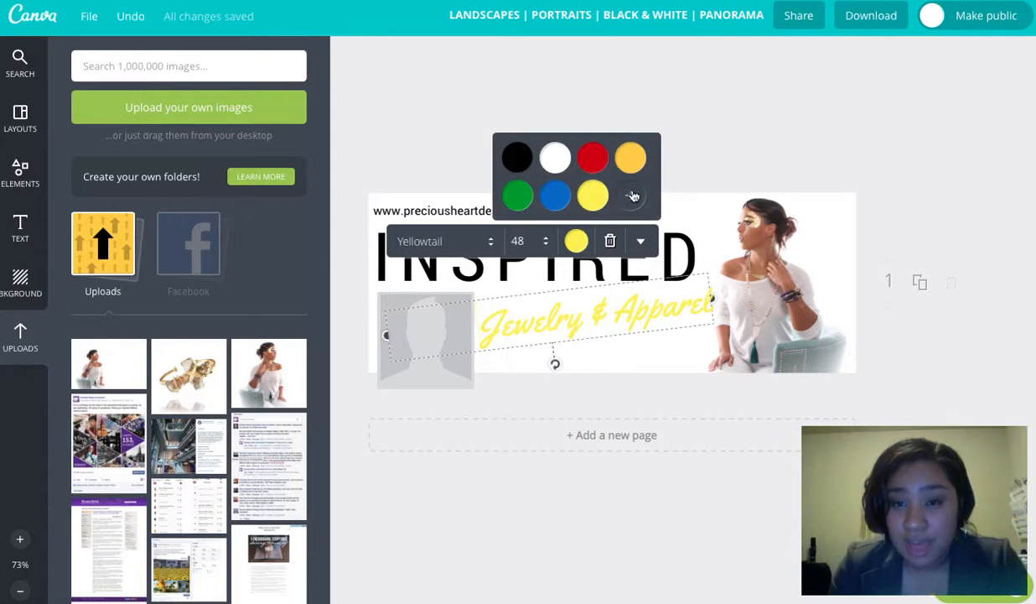
pyautogui.click(632, 195)
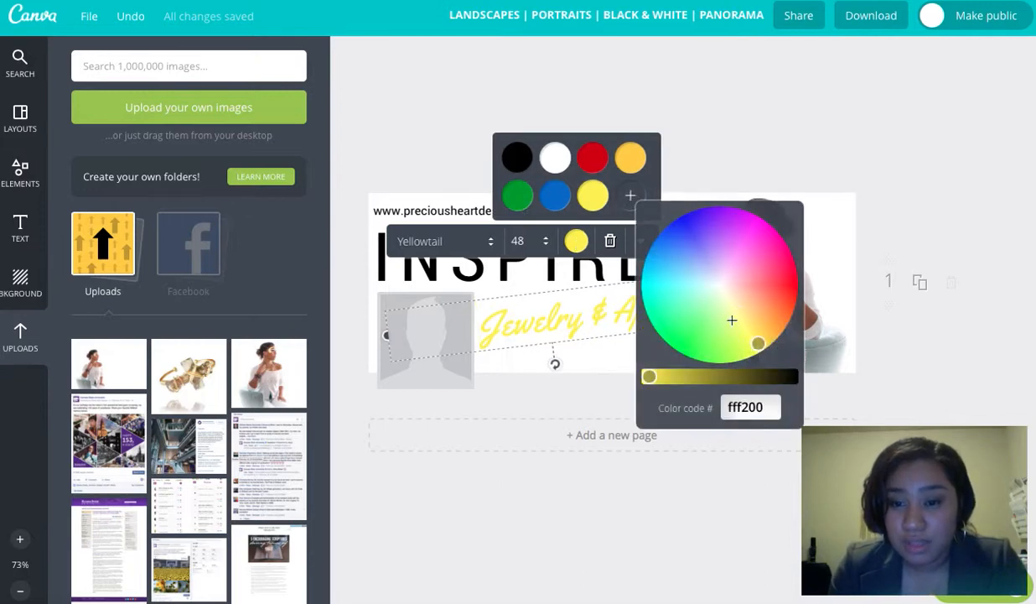
pyautogui.moveTo(758, 335); pyautogui.dragTo(668, 266)
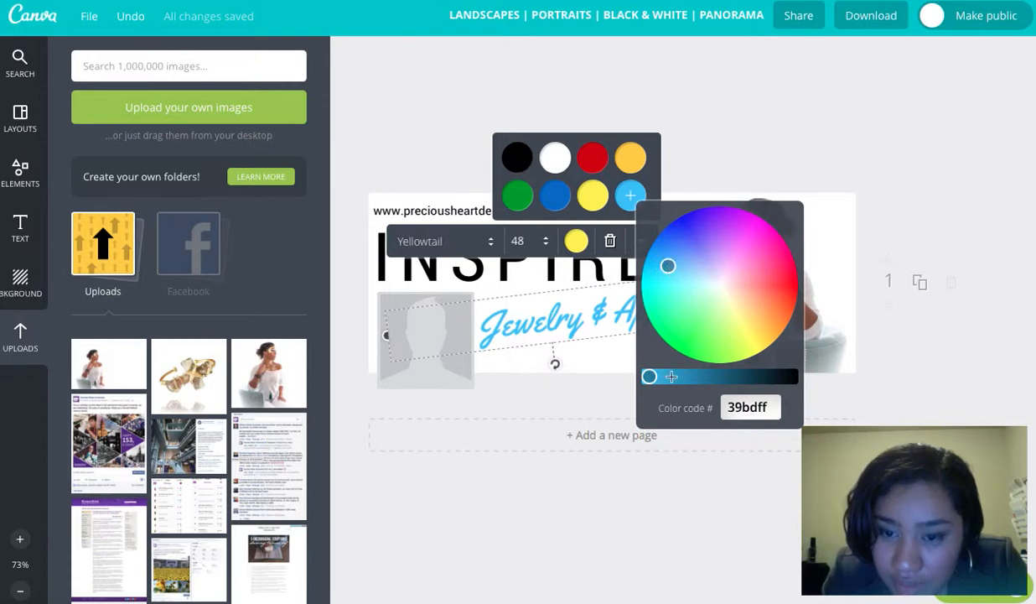
pyautogui.moveTo(649, 377); pyautogui.dragTo(748, 371)
pyautogui.moveTo(669, 265)
pyautogui.mouseDown()
pyautogui.moveTo(659, 261)
pyautogui.moveTo(676, 282)
pyautogui.moveTo(665, 278)
pyautogui.mouseUp()
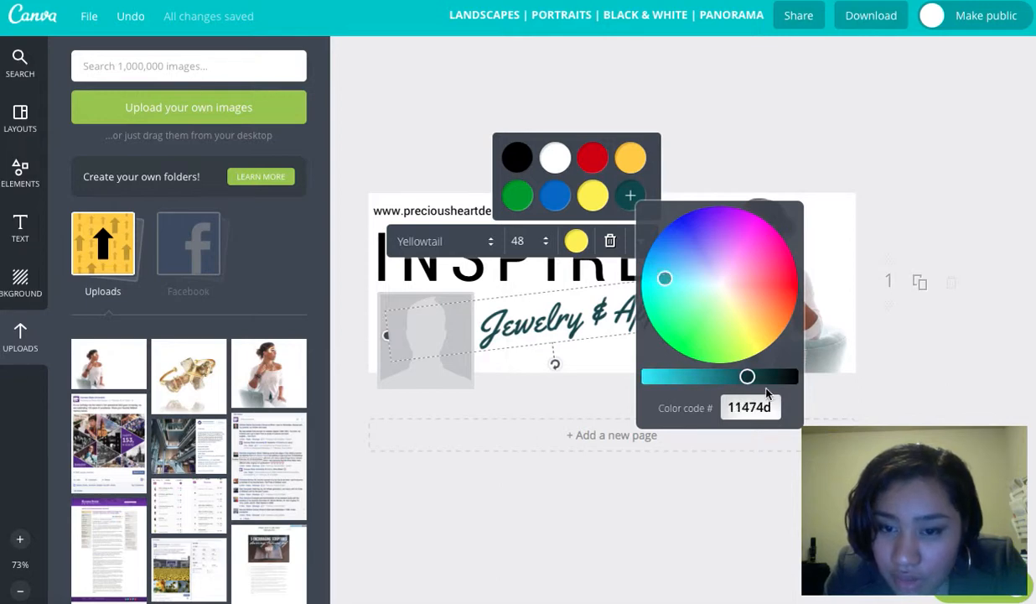
pyautogui.moveTo(747, 376); pyautogui.dragTo(713, 379)
pyautogui.click(741, 110)
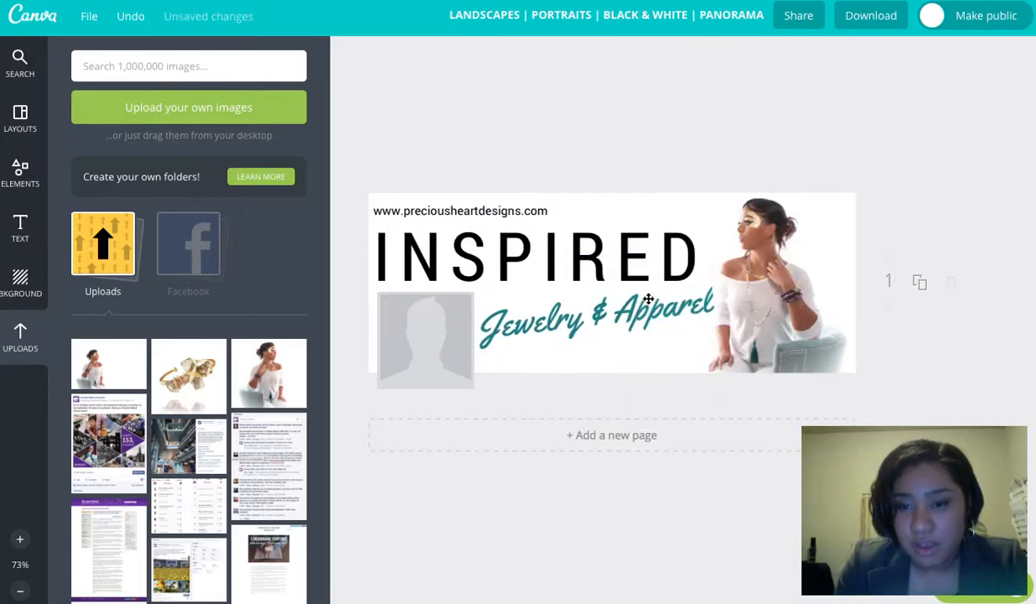
# Nudge the Jewelry & Apparel text slightly left and up, between the profile picture placeholder and the woman's photo
pyautogui.moveTo(639, 306); pyautogui.dragTo(626, 302)
pyautogui.moveTo(705, 293); pyautogui.dragTo(686, 268)
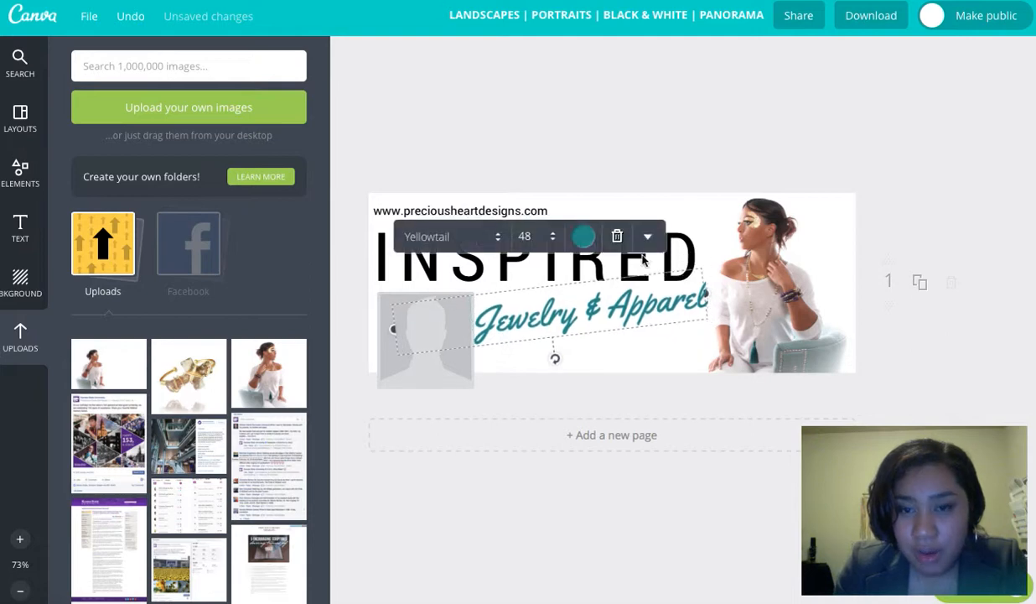
pyautogui.click(691, 134)
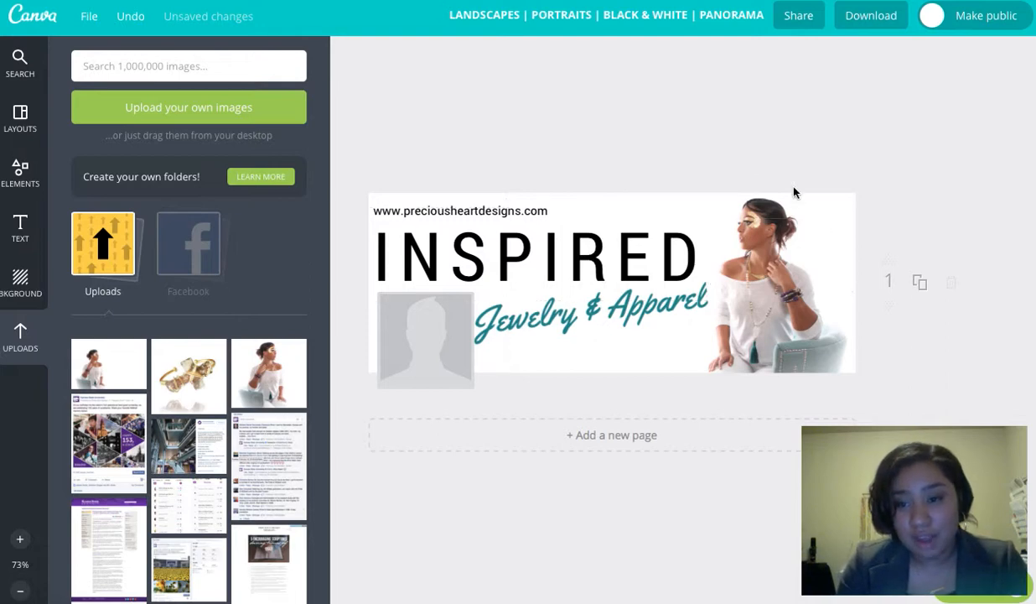
# Change the web address font to Open Sans Extra Bold
pyautogui.click(513, 210)
pyautogui.click(512, 210)
pyautogui.click(474, 172)
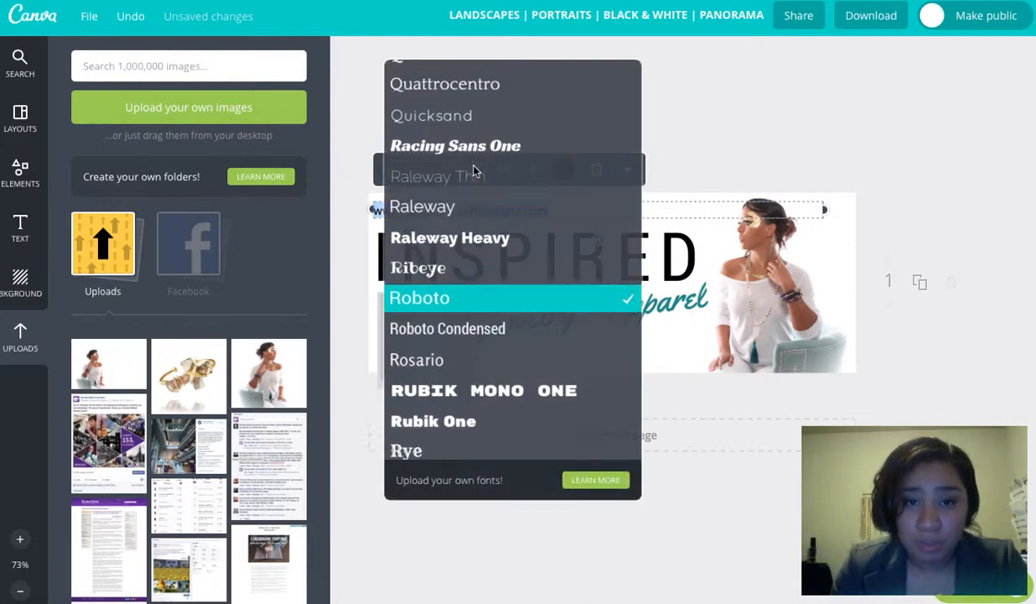
pyautogui.scroll(5, 474, 170)
pyautogui.scroll(6, 474, 170)
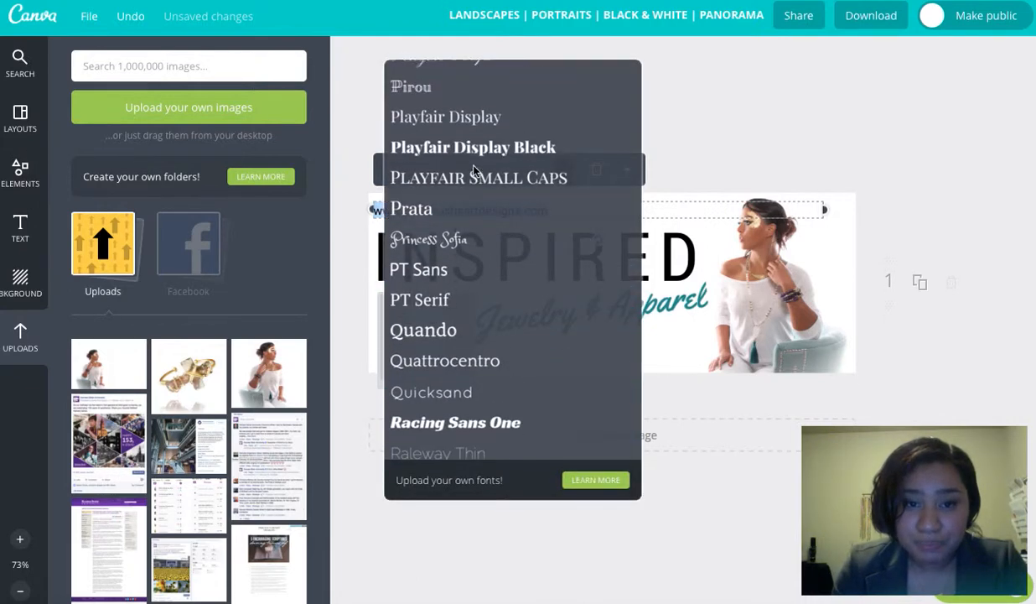
pyautogui.scroll(1, 475, 171)
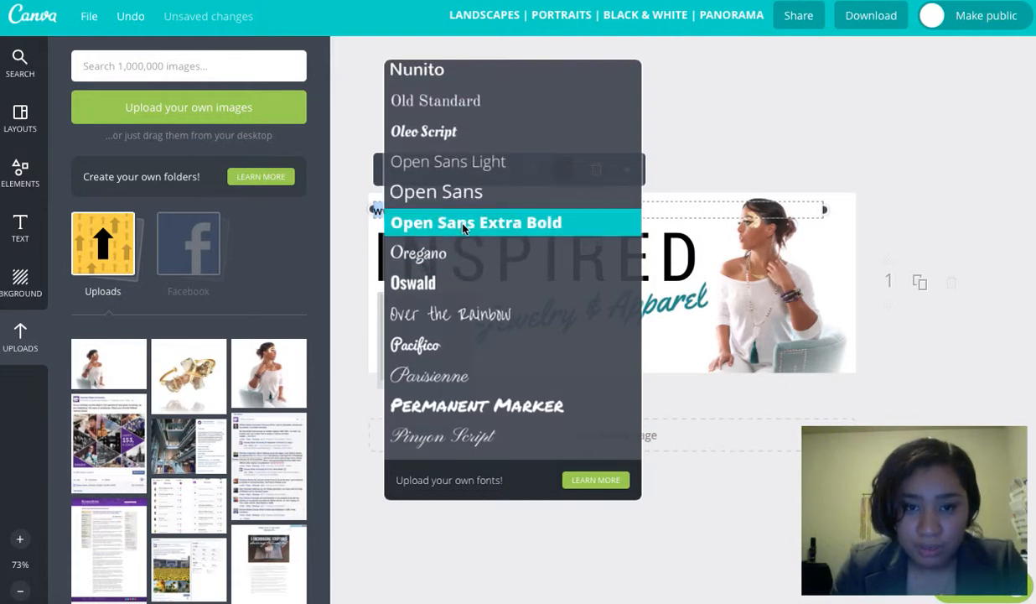
pyautogui.click(464, 224)
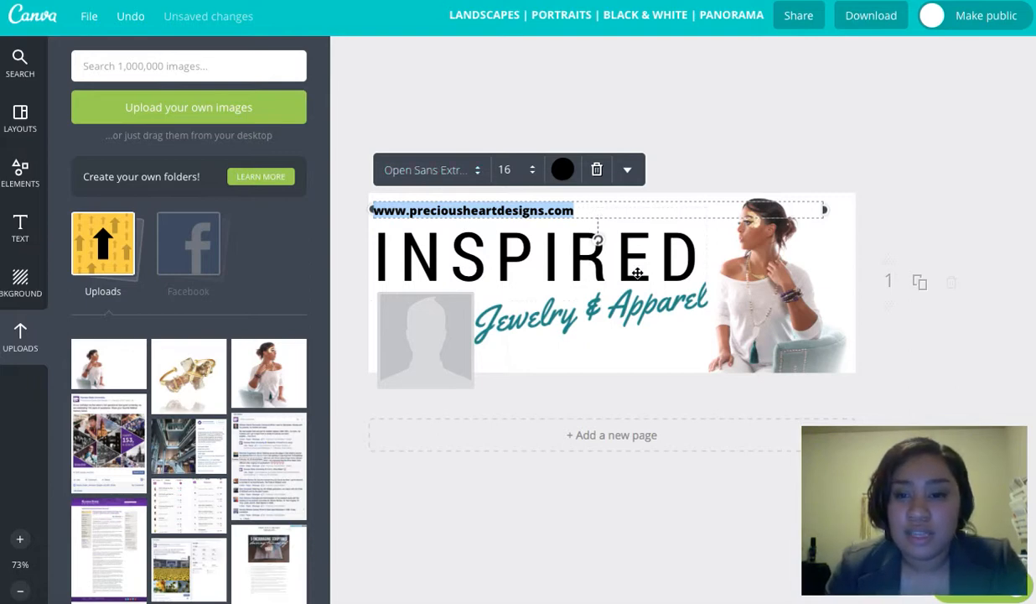
pyautogui.click(845, 92)
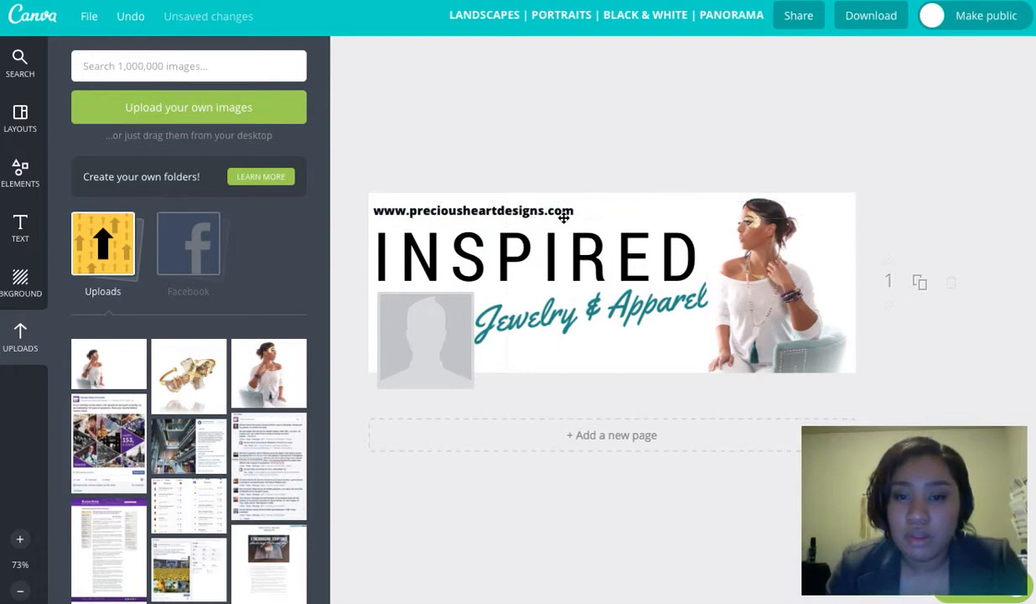
# Search the image library for Instagram and add the free black circular Instagram icon to the cover
pyautogui.click(26, 183)
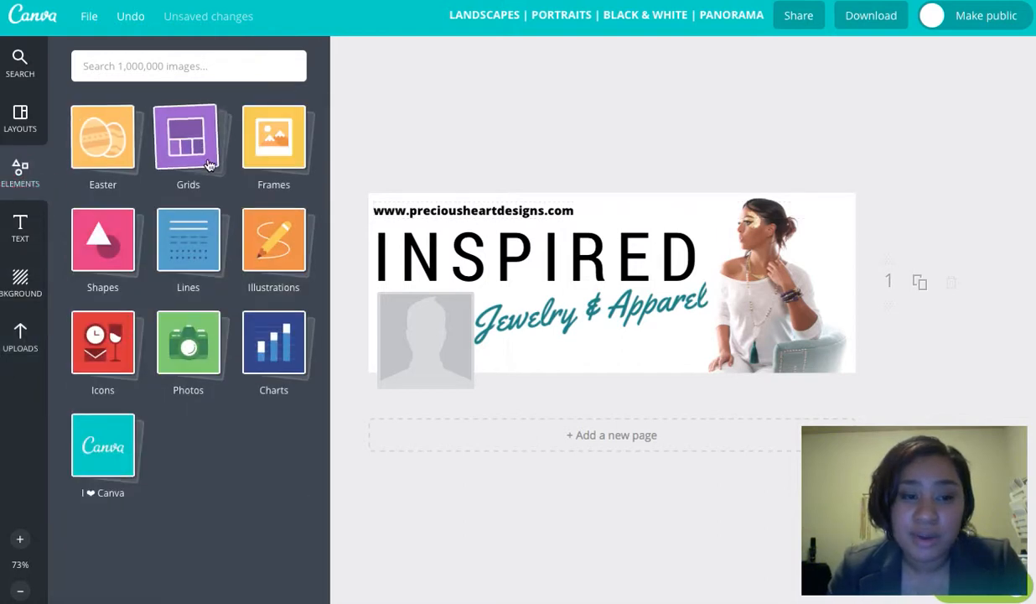
pyautogui.click(94, 351)
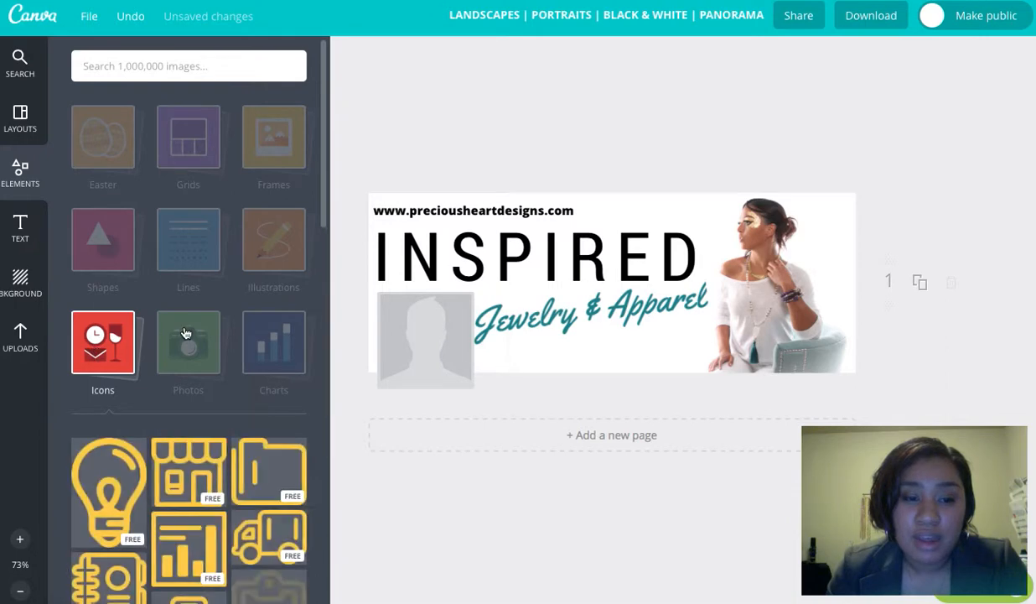
pyautogui.click(209, 70)
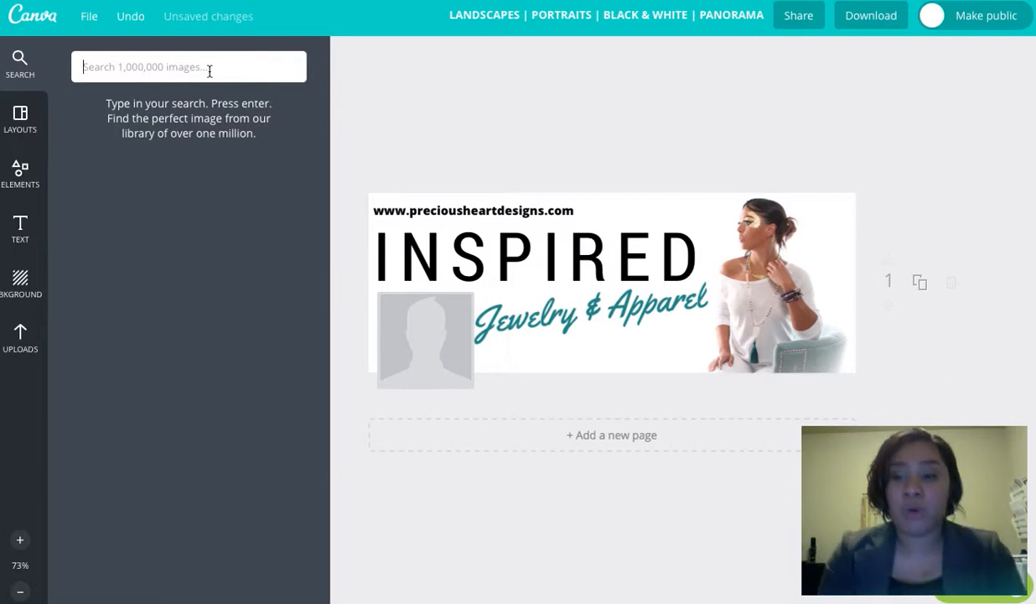
pyautogui.write('Instagram')
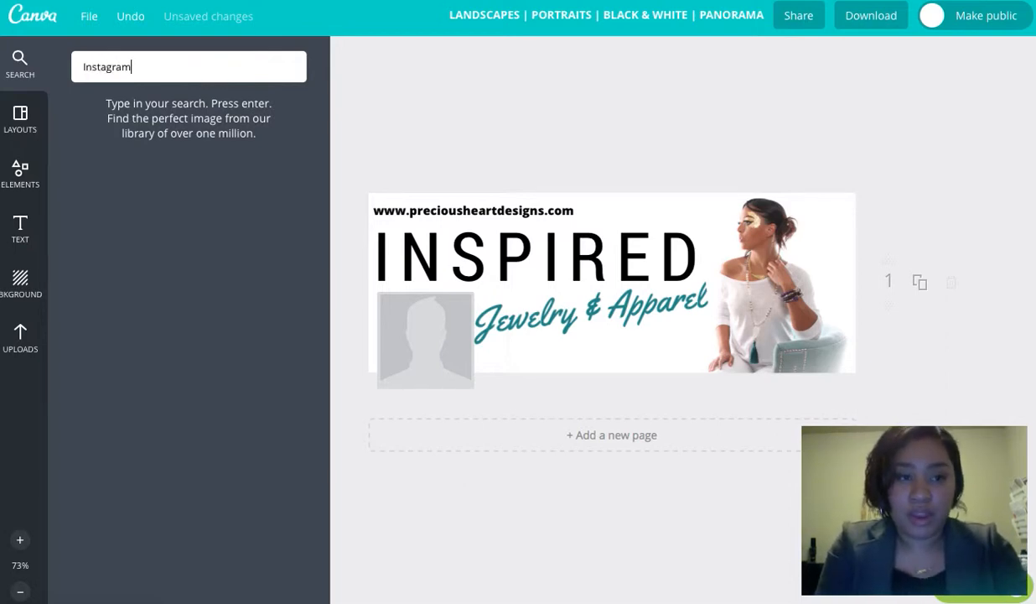
pyautogui.press('Return')
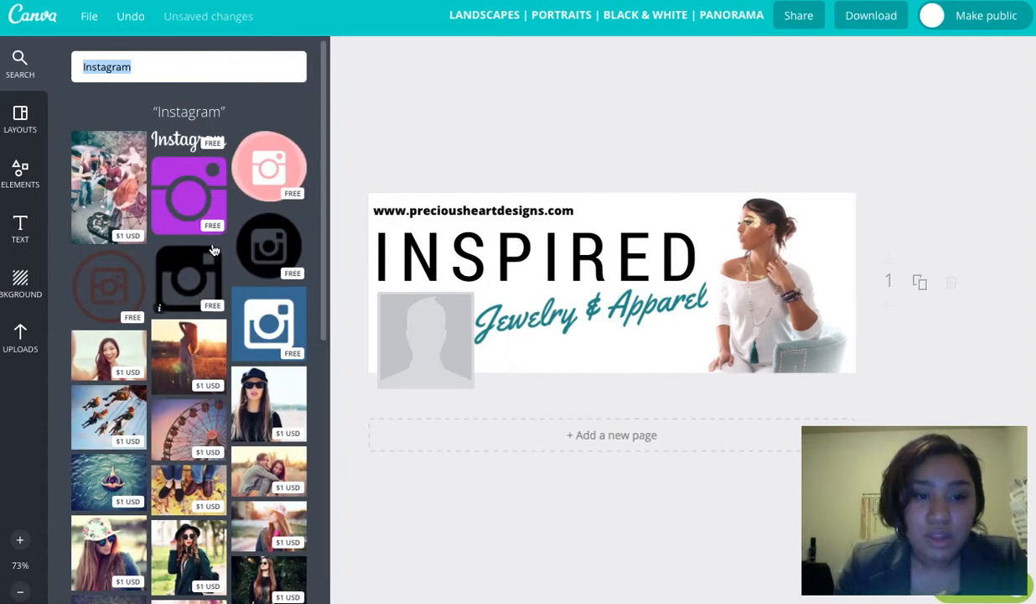
pyautogui.click(275, 251)
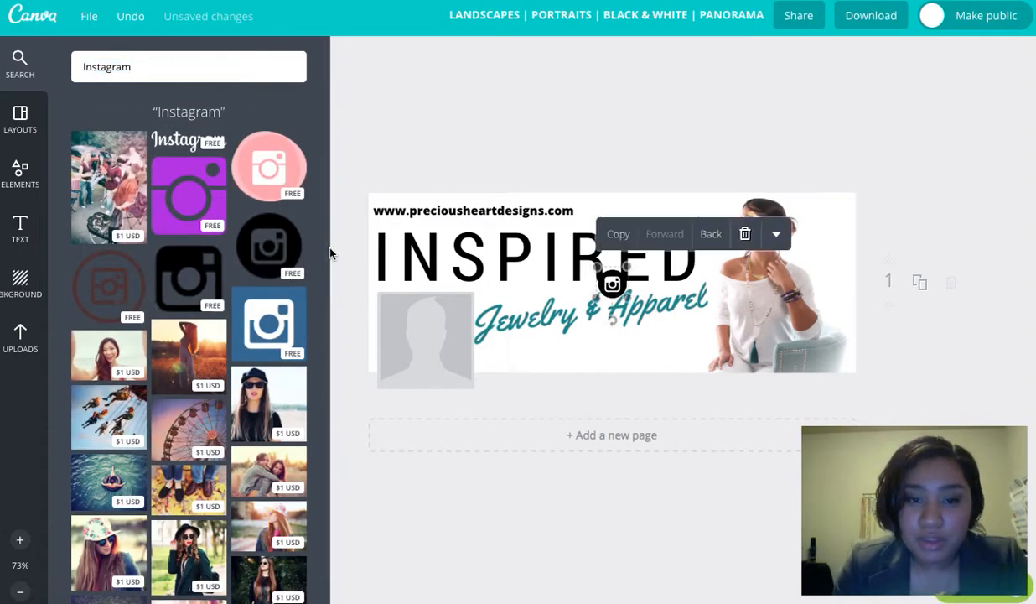
# Move the Instagram icon below the Jewelry & Apparel text, near the cover's lower edge
pyautogui.moveTo(614, 285); pyautogui.dragTo(578, 339)
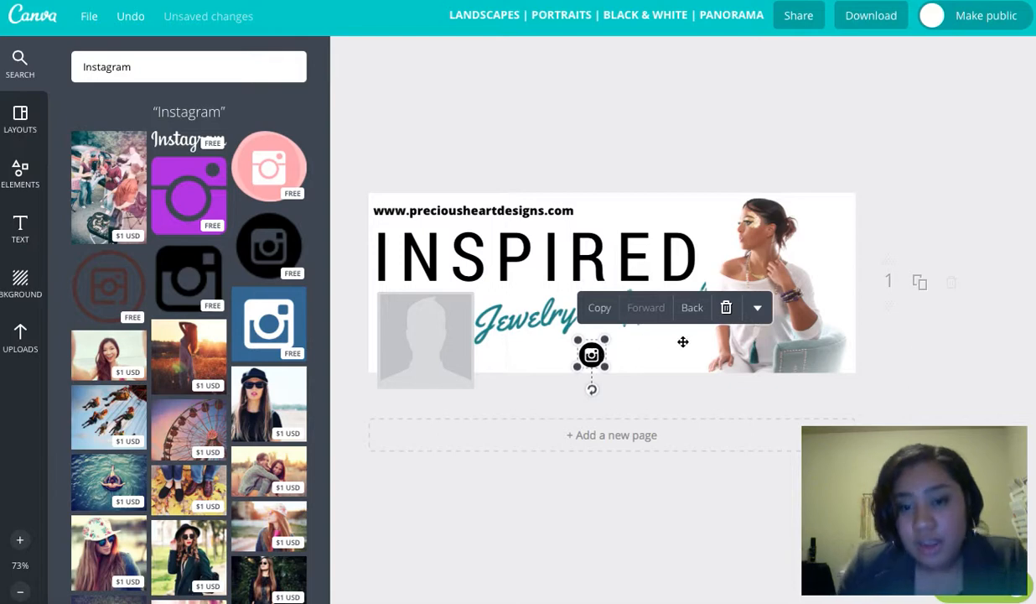
pyautogui.click(633, 357)
pyautogui.click(410, 151)
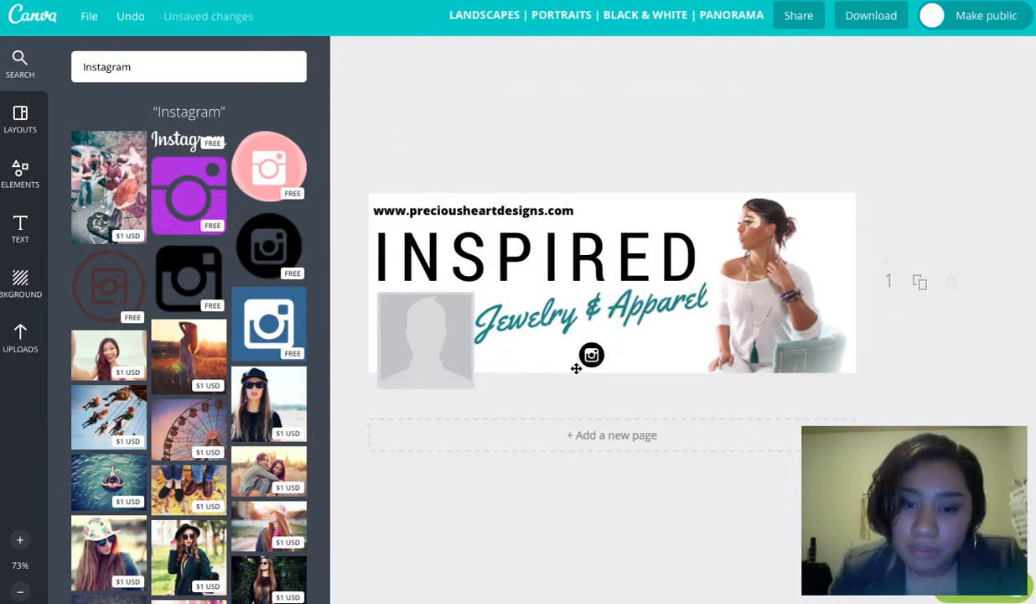
# Duplicate the web address text and move the copy beside the Instagram icon near the cover's lower edge
pyautogui.click(403, 210)
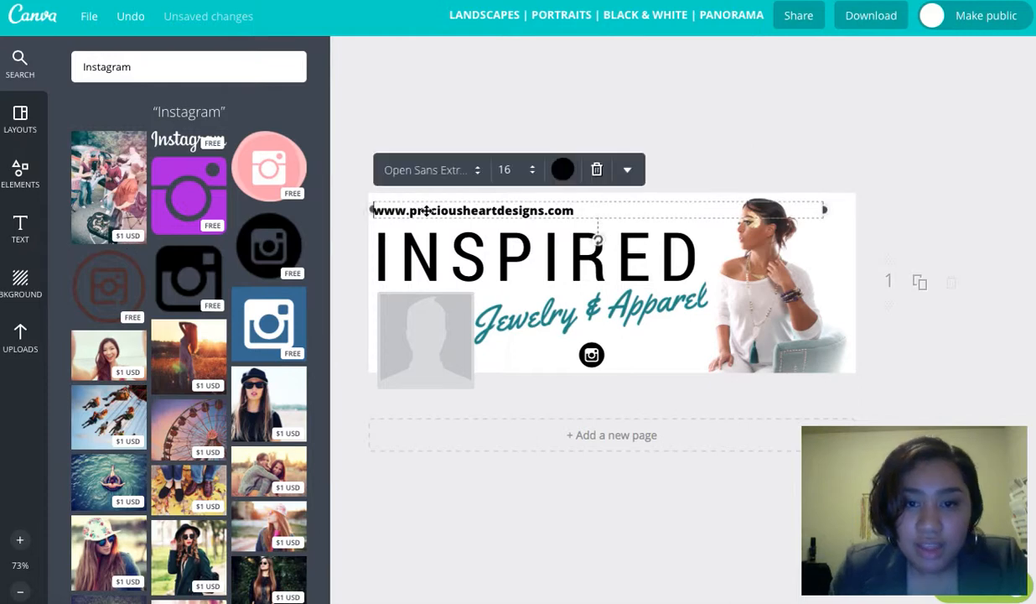
pyautogui.click(423, 210)
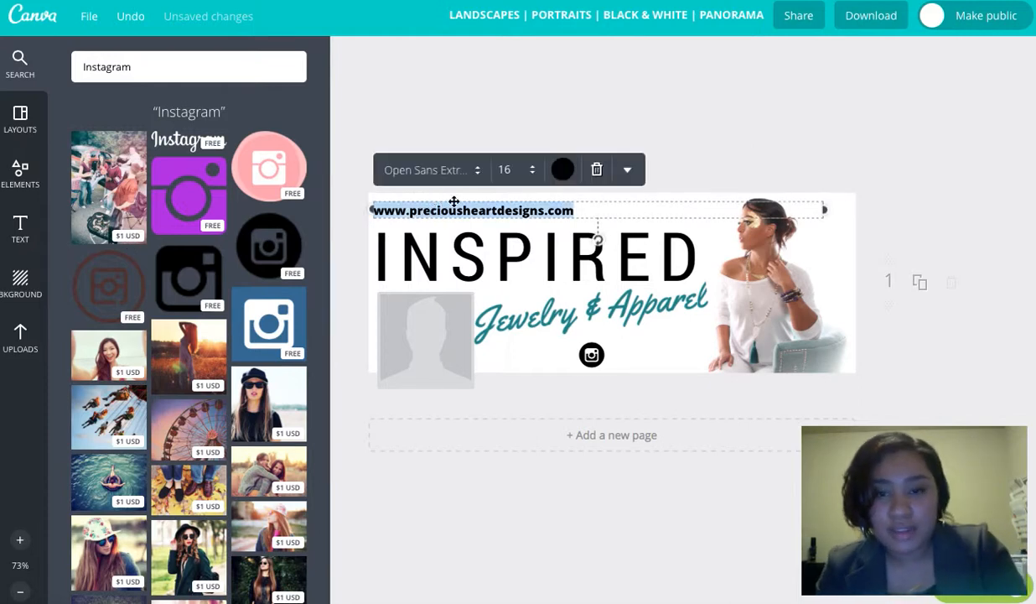
pyautogui.click(626, 172)
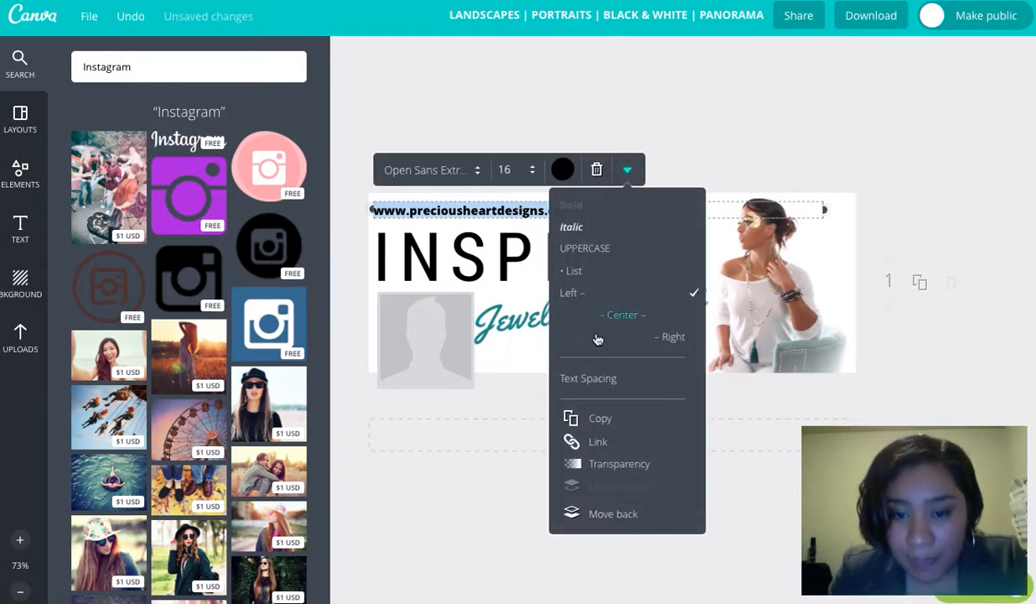
pyautogui.click(599, 417)
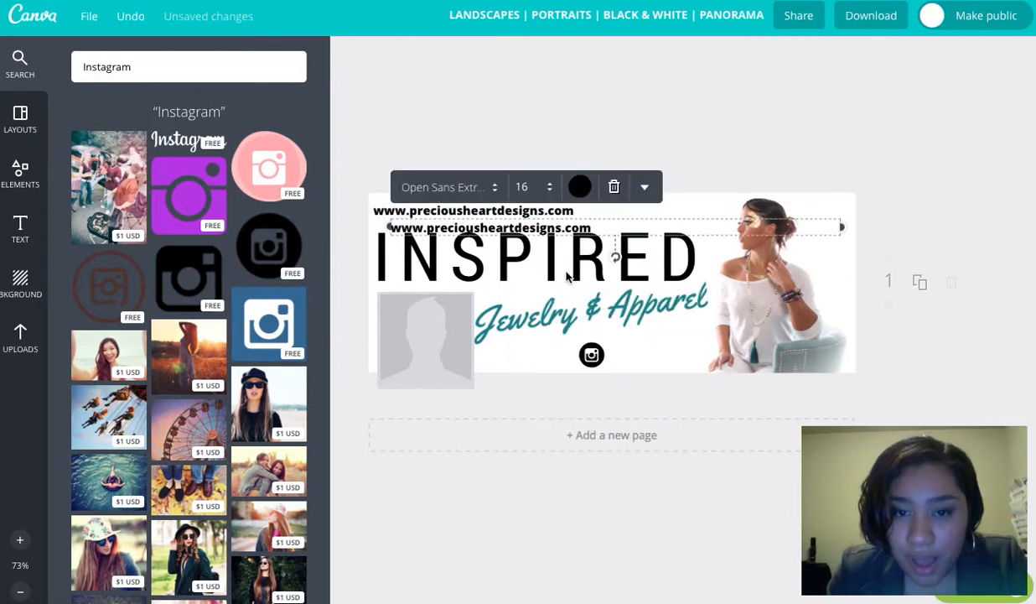
pyautogui.moveTo(562, 233); pyautogui.dragTo(737, 358)
pyautogui.click(669, 348)
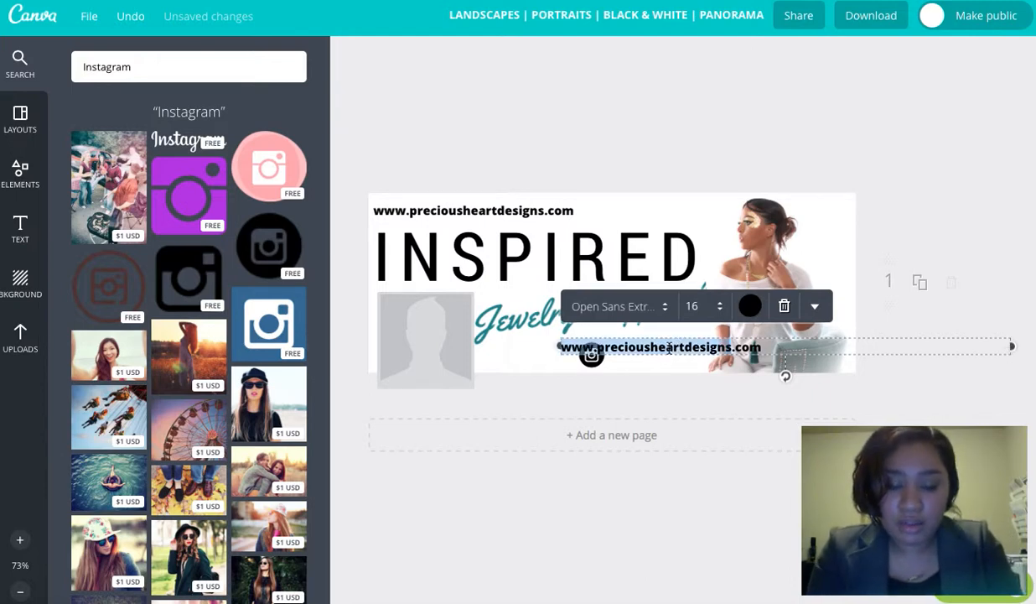
pyautogui.press('BackSpace')
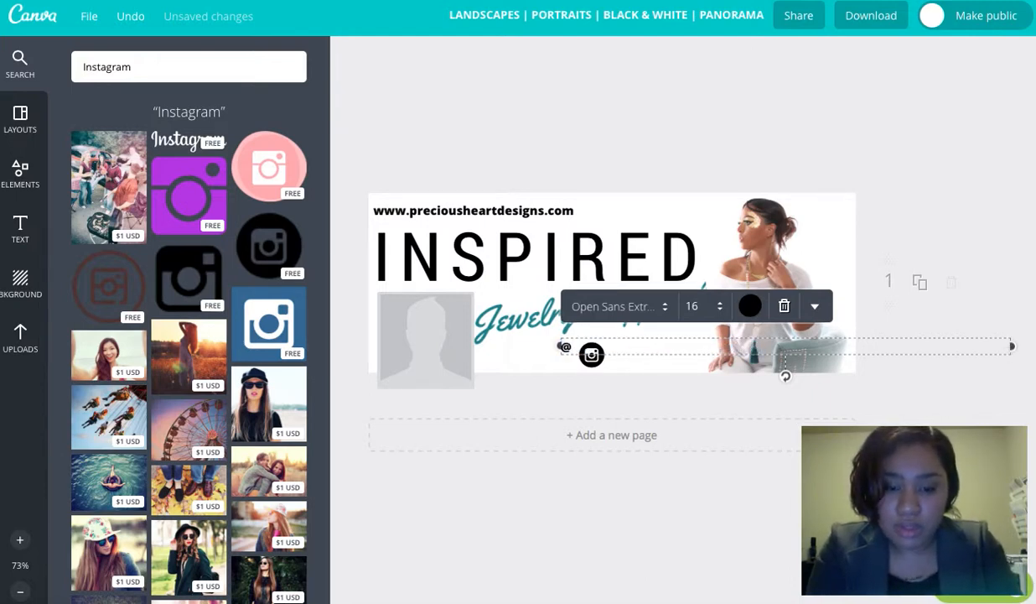
pyautogui.write('@Pre')
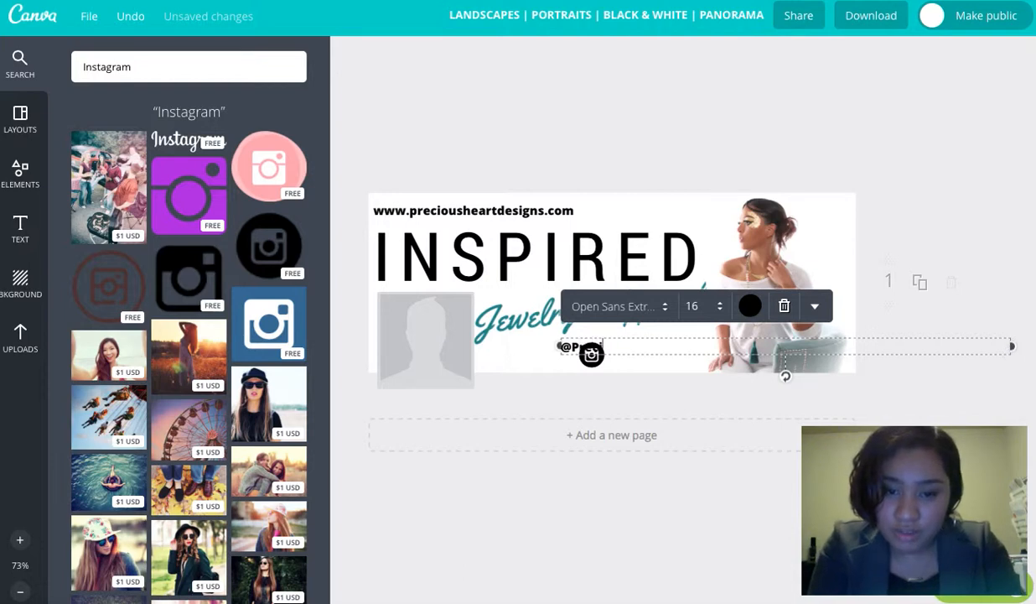
pyautogui.write('HeartShop')
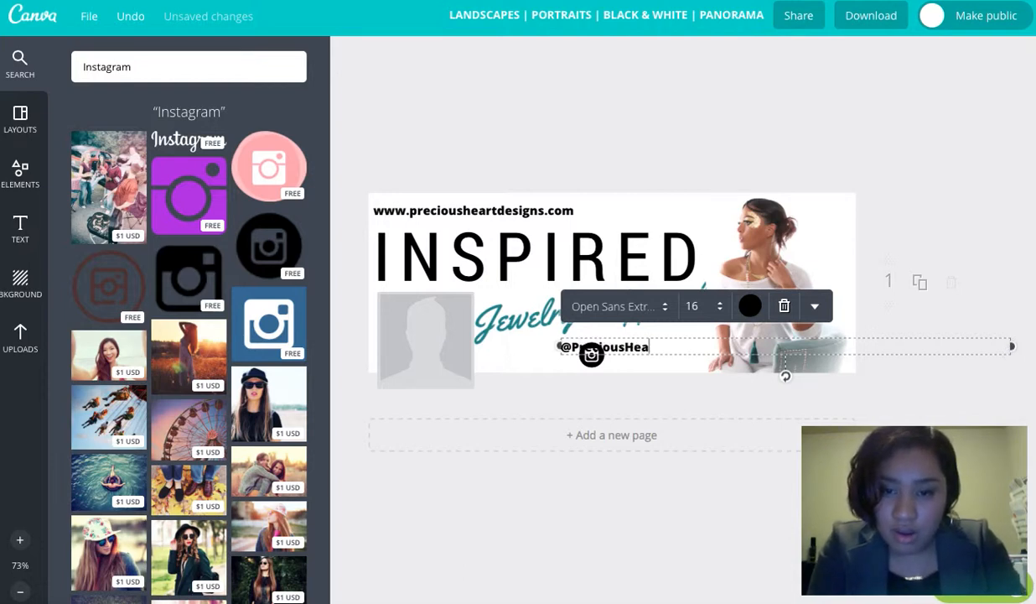
pyautogui.click(689, 213)
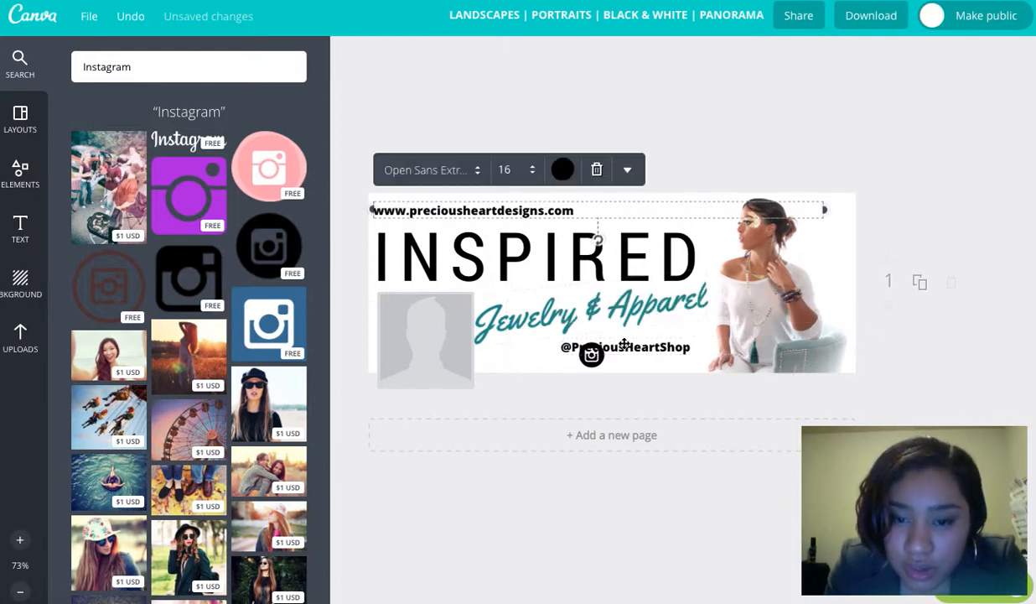
pyautogui.moveTo(591, 355)
pyautogui.mouseDown()
pyautogui.moveTo(540, 358)
pyautogui.moveTo(602, 355)
pyautogui.mouseUp()
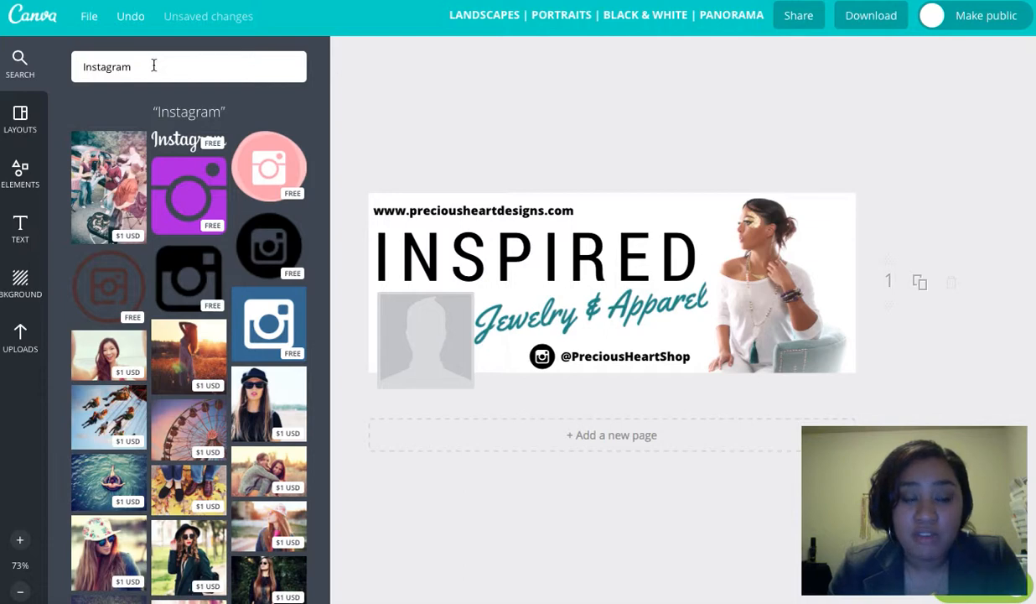
pyautogui.click(23, 124)
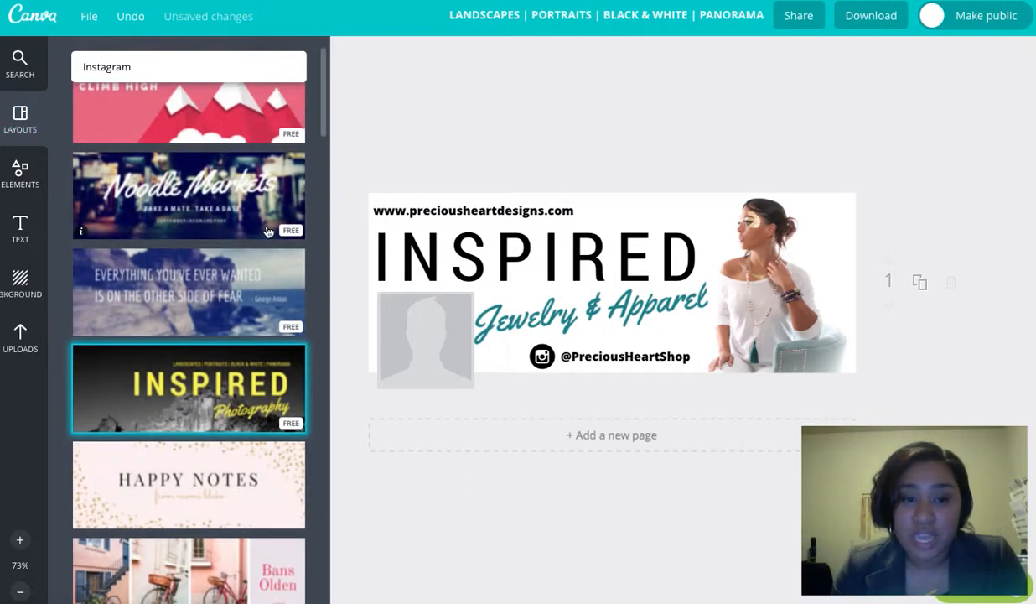
pyautogui.scroll(1, 255, 233)
pyautogui.scroll(-3, 265, 247)
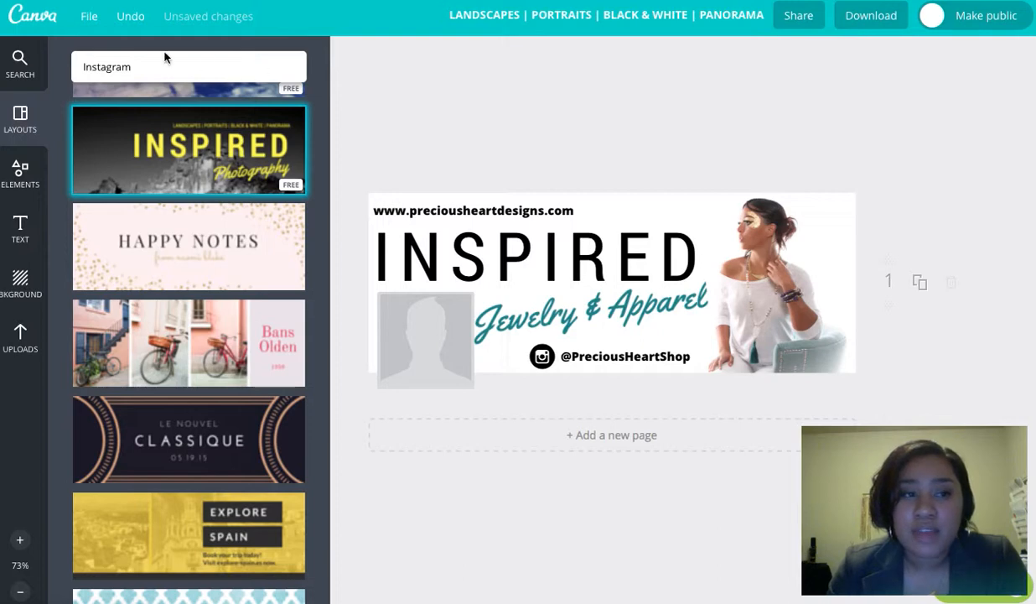
# Save the Facebook cover design and look at its sharing options
pyautogui.click(89, 16)
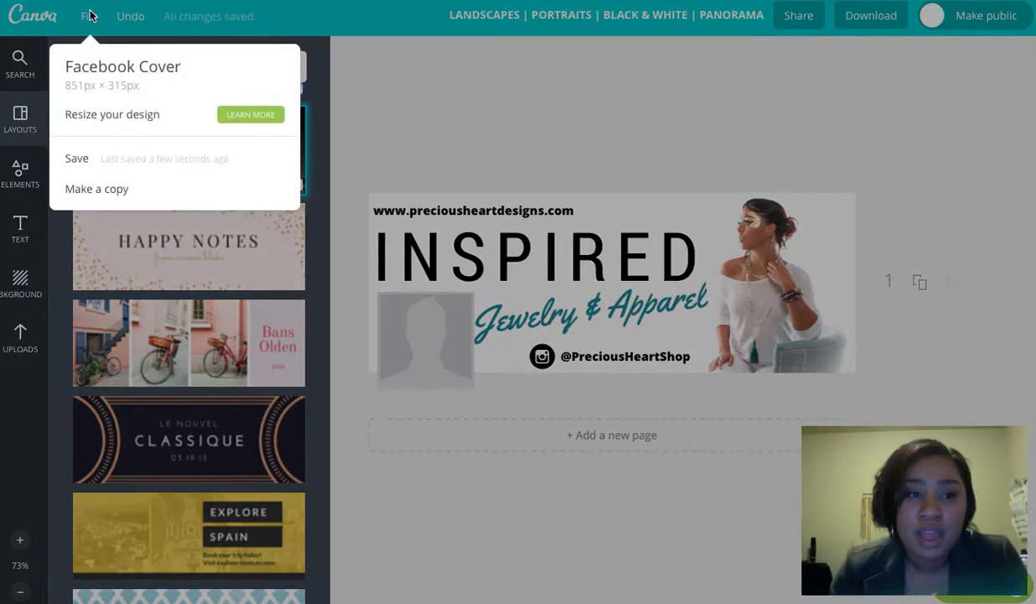
pyautogui.click(78, 158)
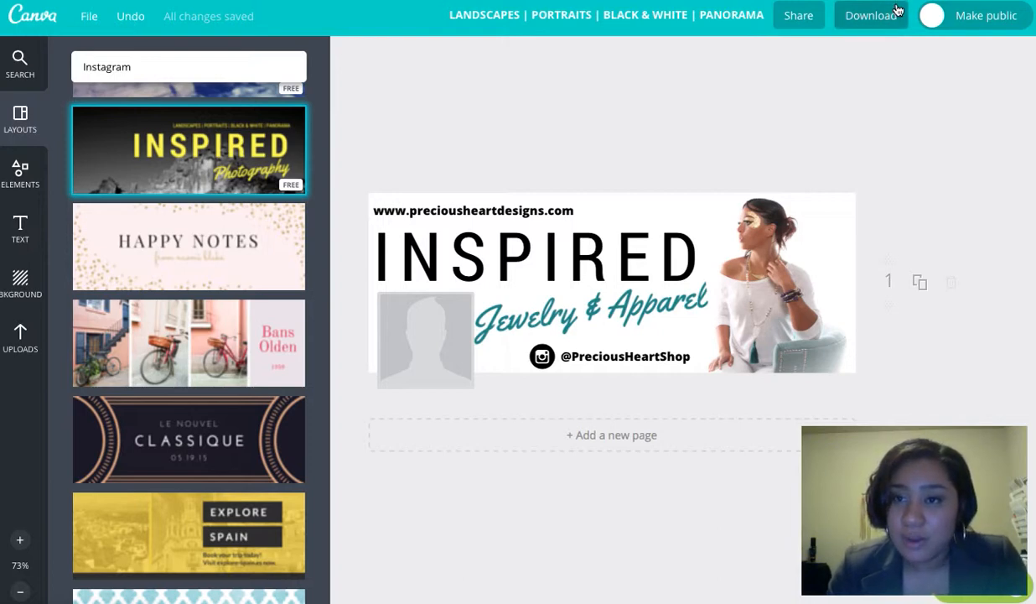
pyautogui.click(801, 17)
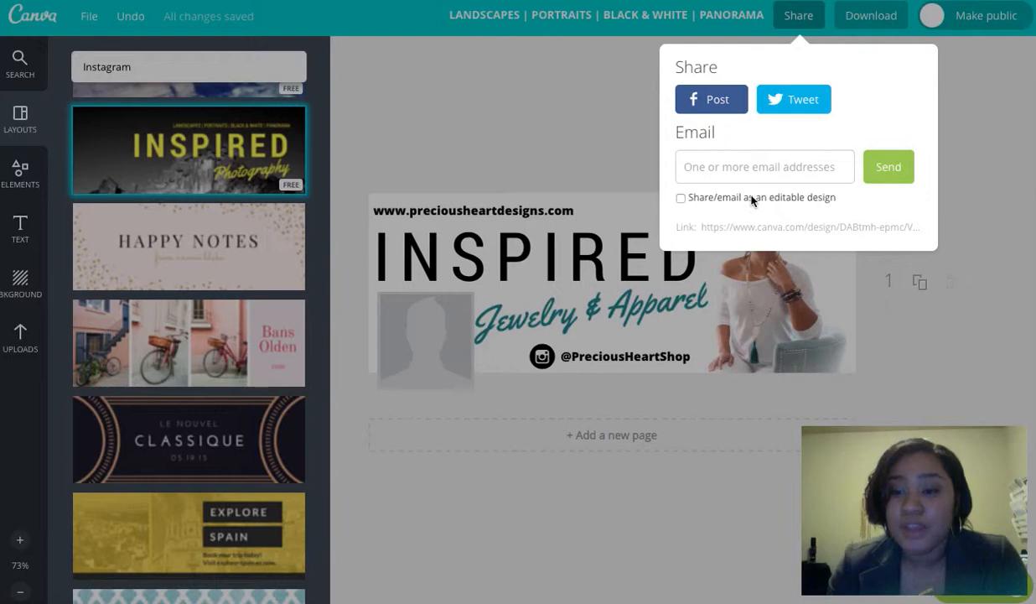
pyautogui.click(974, 145)
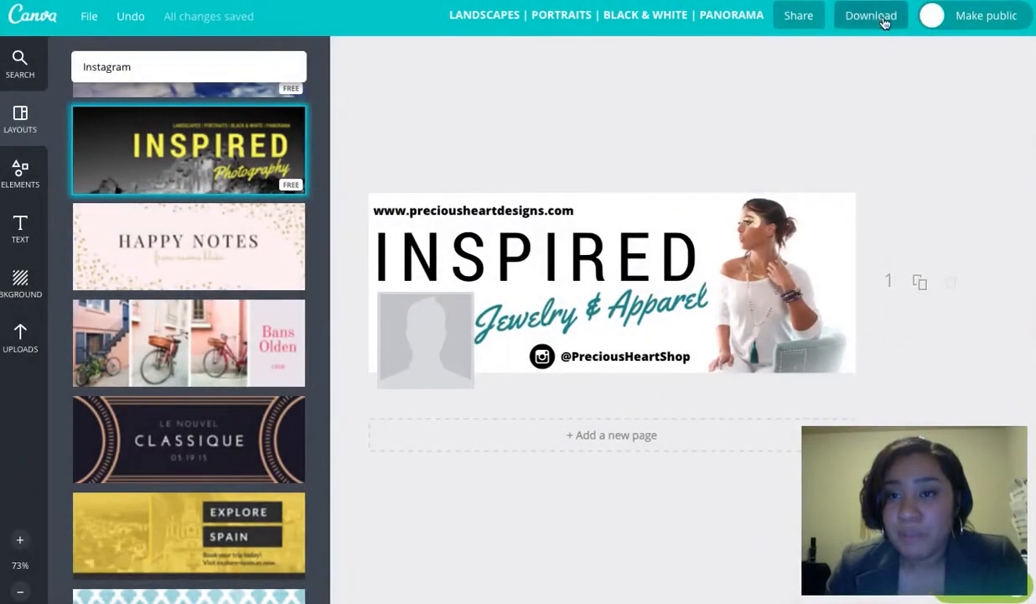
# Download the cover as a high quality PNG image and view the downloaded file
pyautogui.click(881, 18)
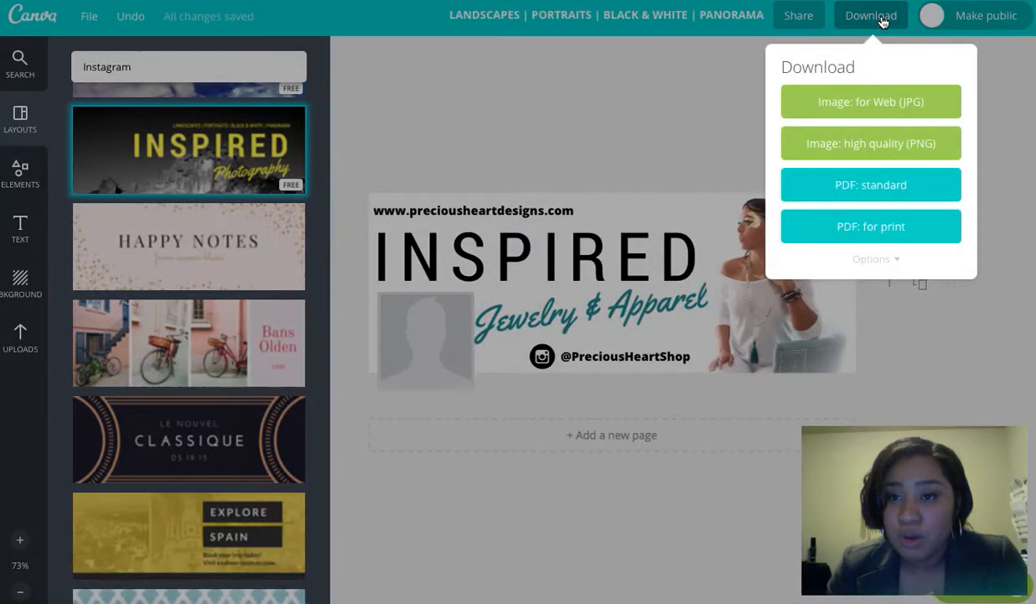
pyautogui.click(904, 142)
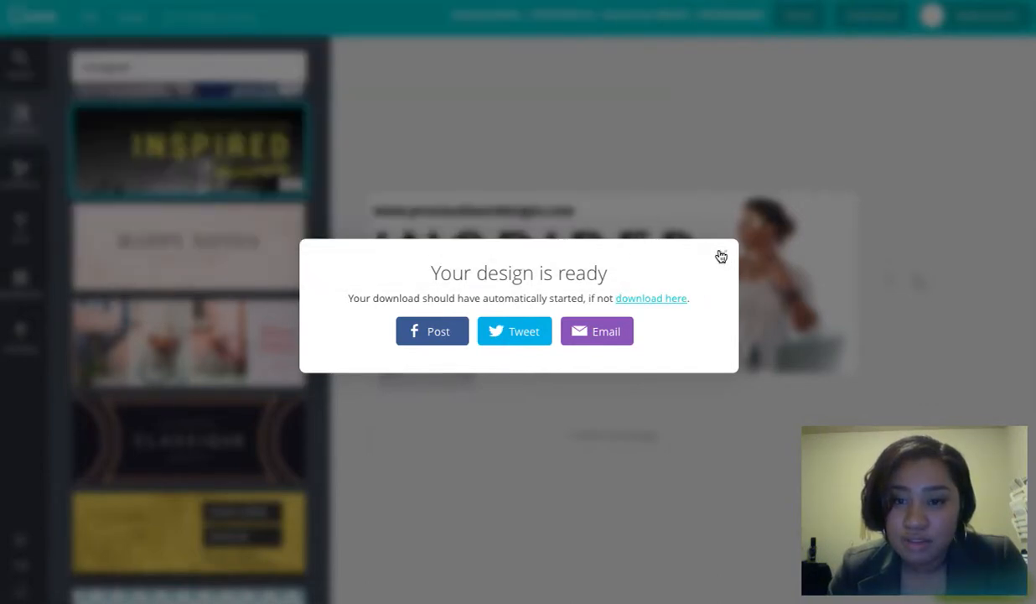
pyautogui.click(721, 256)
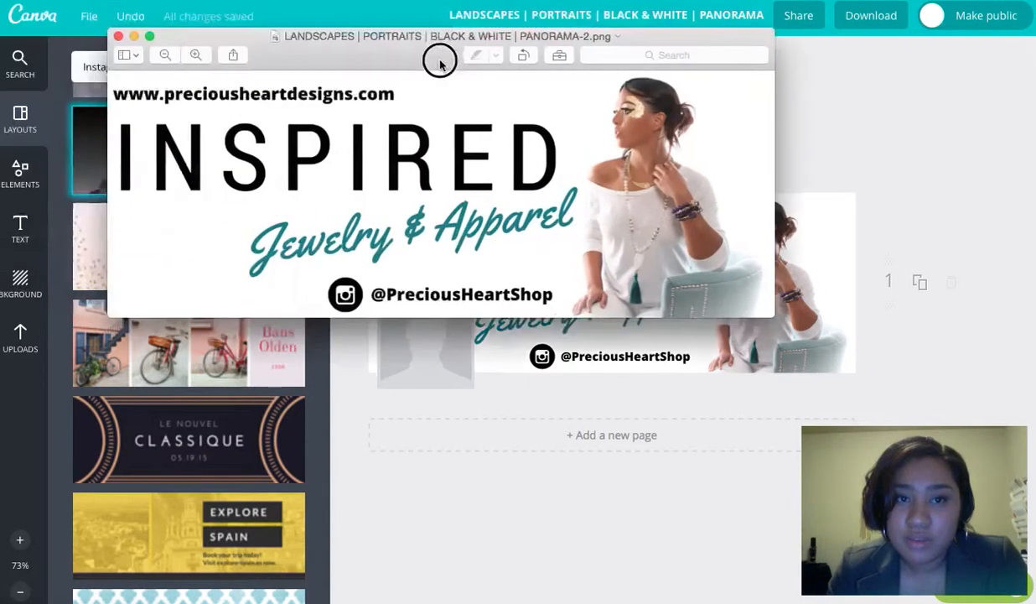
pyautogui.moveTo(439, 57); pyautogui.dragTo(471, 128)
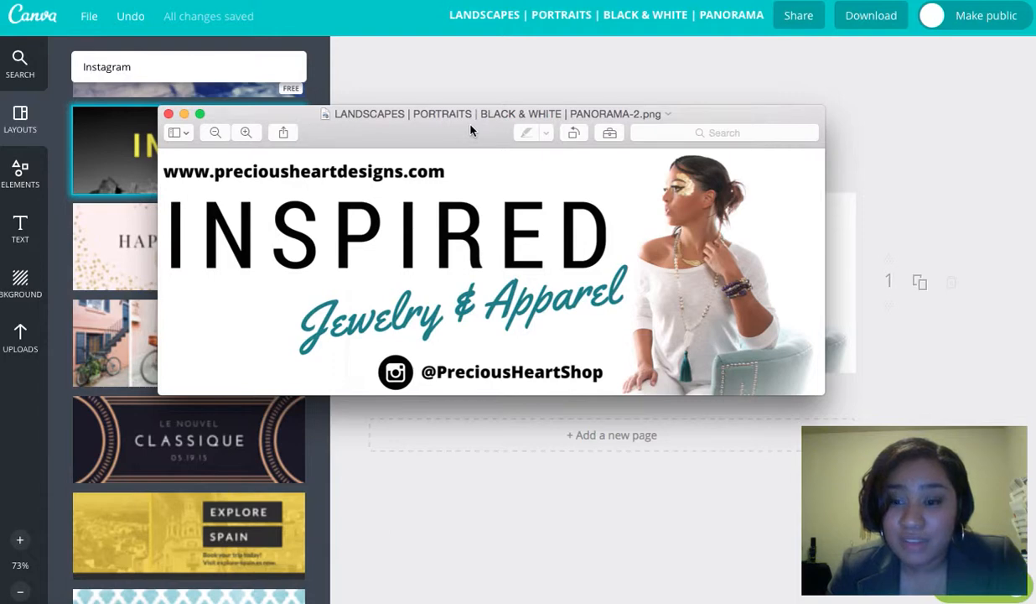
pyautogui.moveTo(470, 131); pyautogui.dragTo(460, 154)
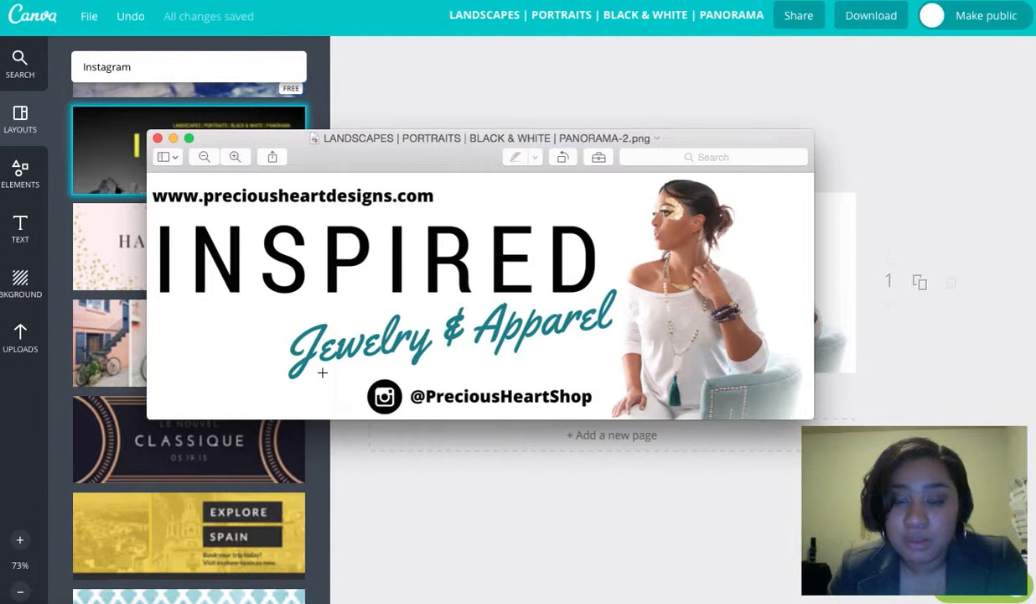
# Return to the design start page and examine the full range of design types, from social media posts to events and ads
pyautogui.click(656, 104)
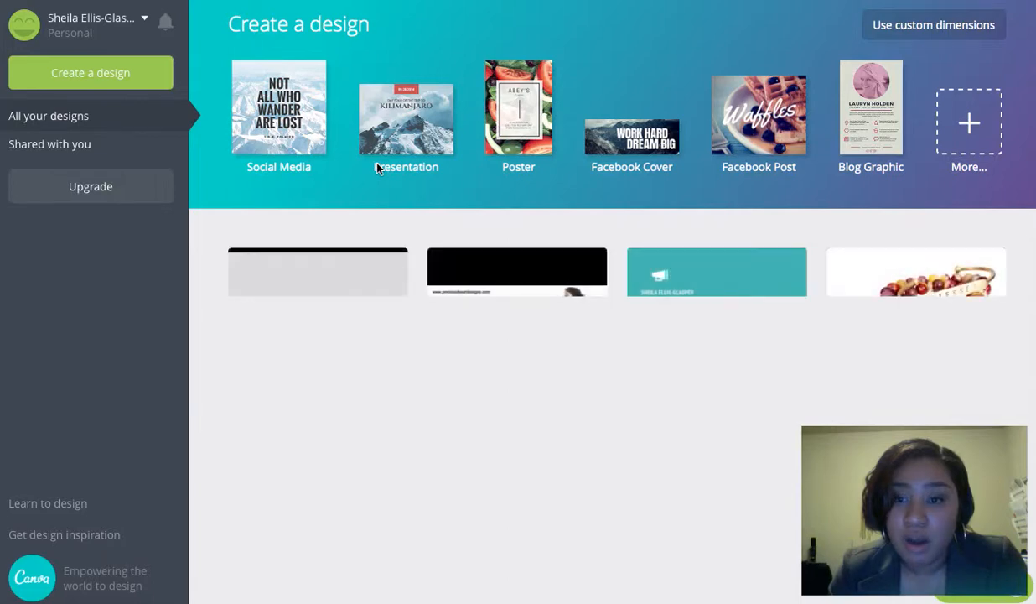
pyautogui.click(970, 123)
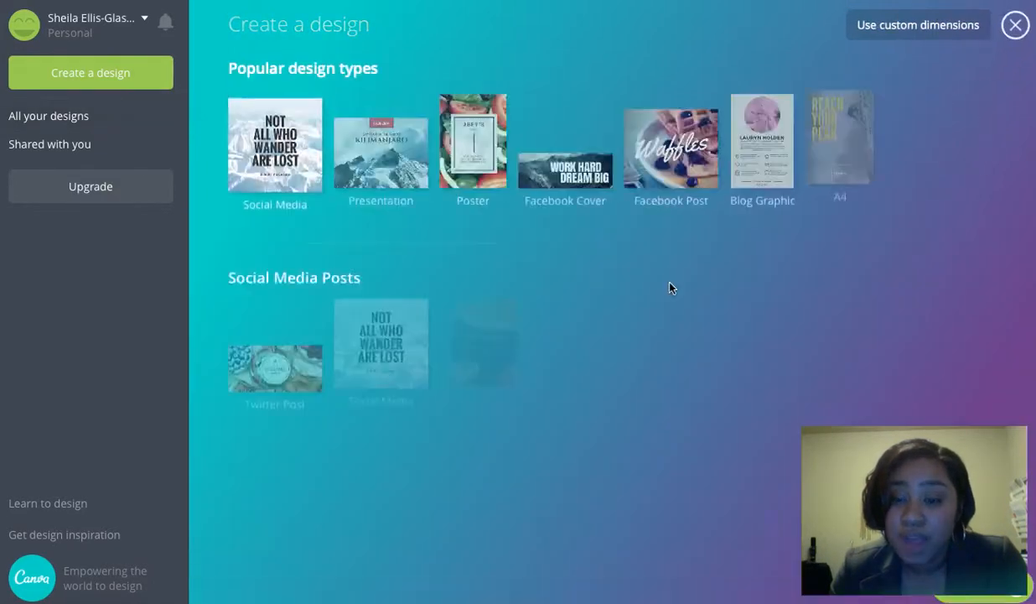
pyautogui.scroll(-4, 670, 288)
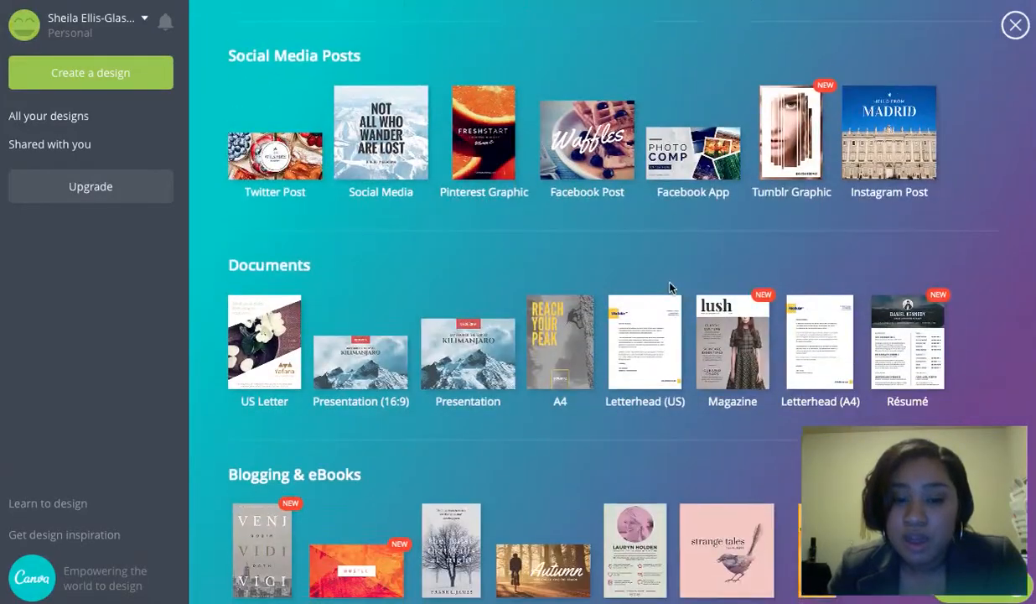
pyautogui.scroll(-2, 670, 288)
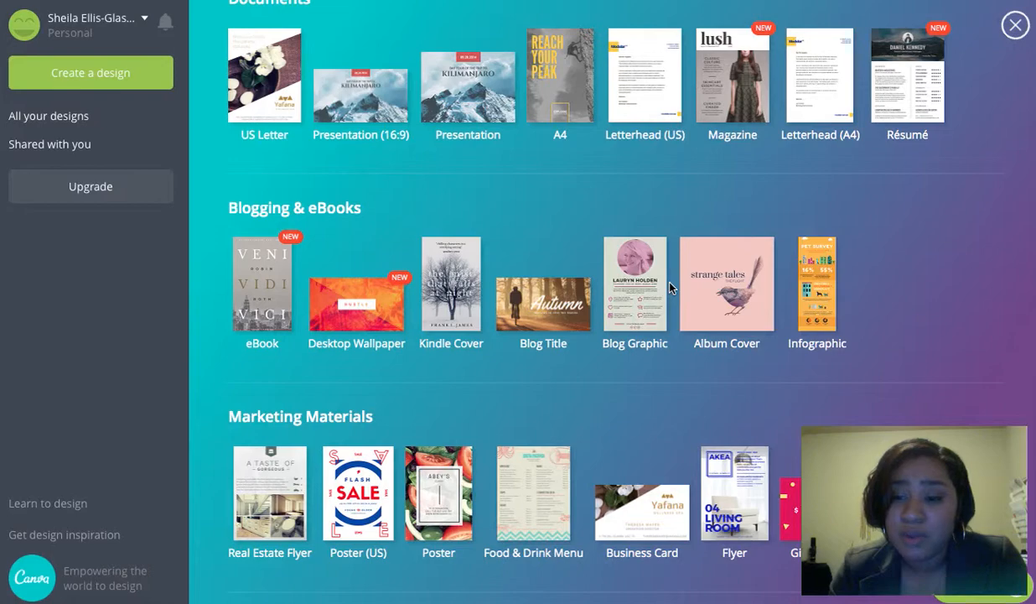
pyautogui.scroll(-7, 670, 287)
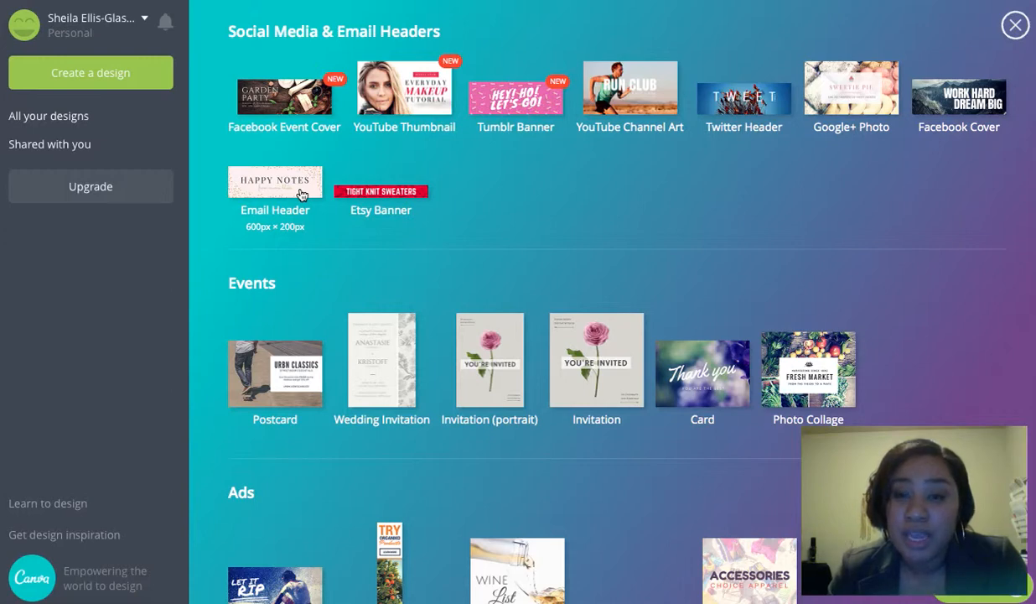
pyautogui.scroll(3, 302, 194)
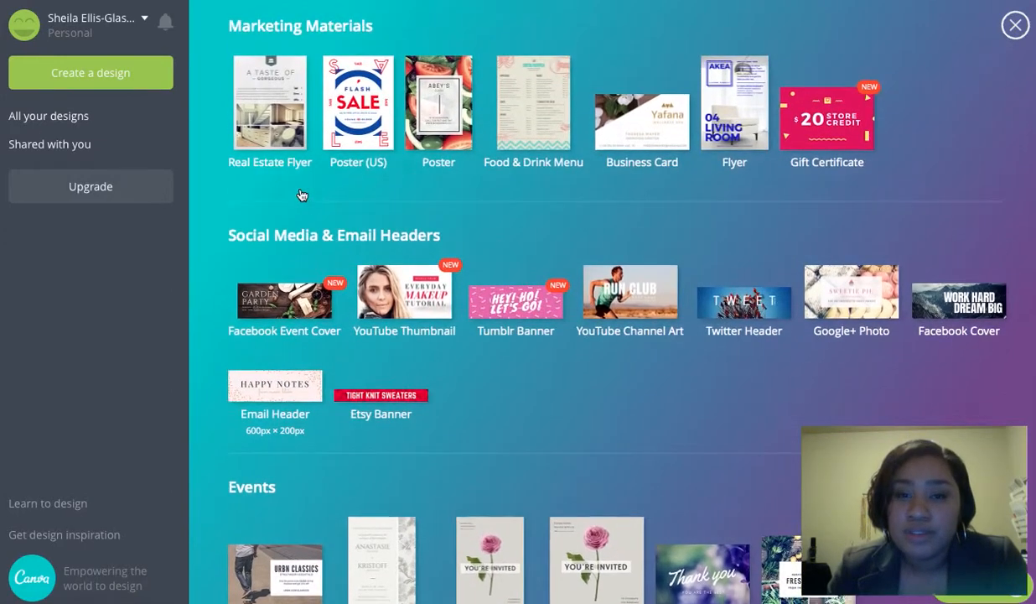
pyautogui.scroll(5, 301, 195)
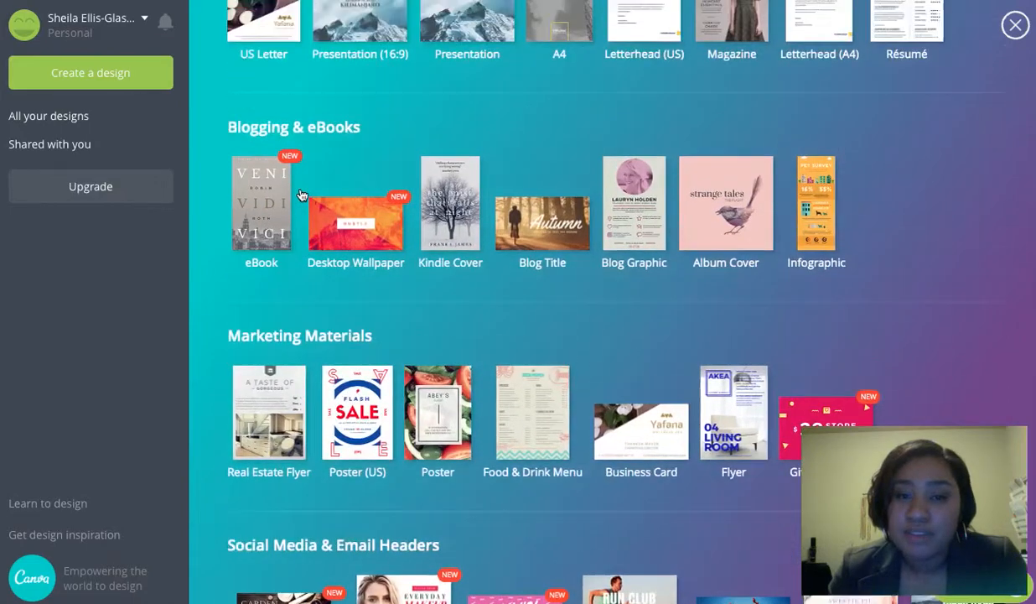
pyautogui.scroll(3, 302, 194)
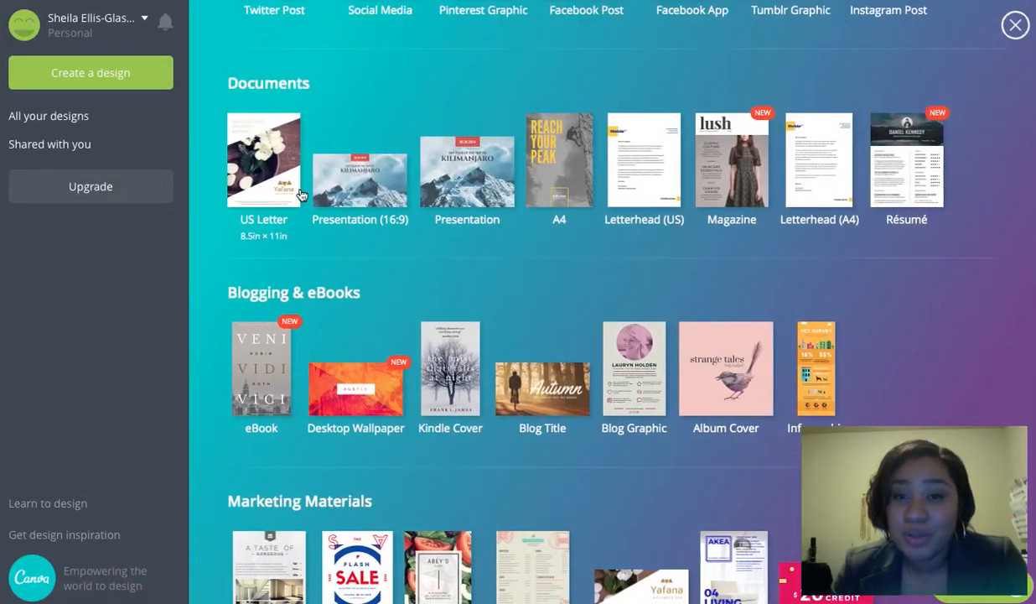
pyautogui.scroll(3, 302, 195)
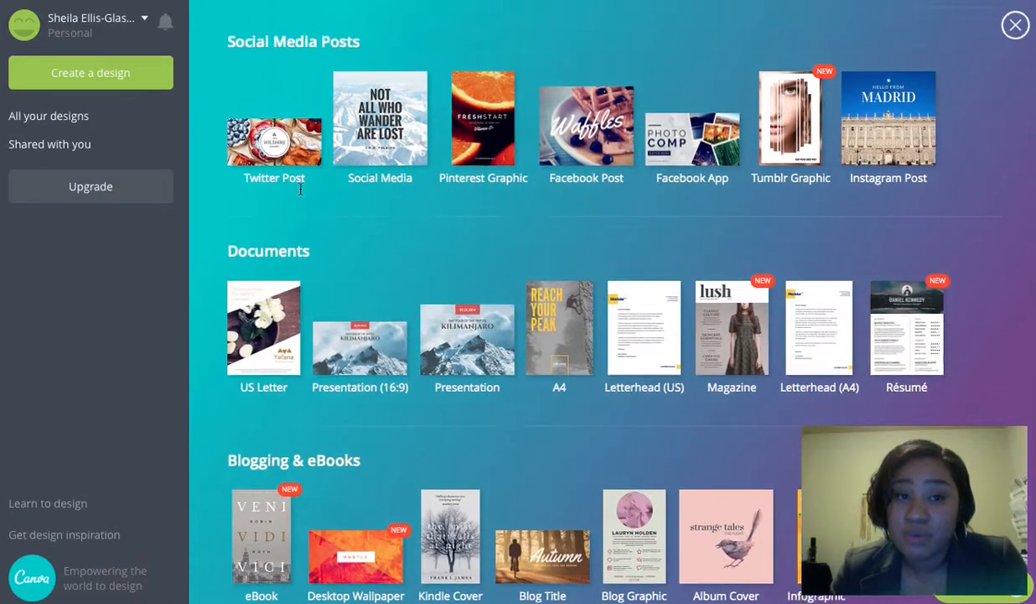
pyautogui.scroll(3, 300, 189)
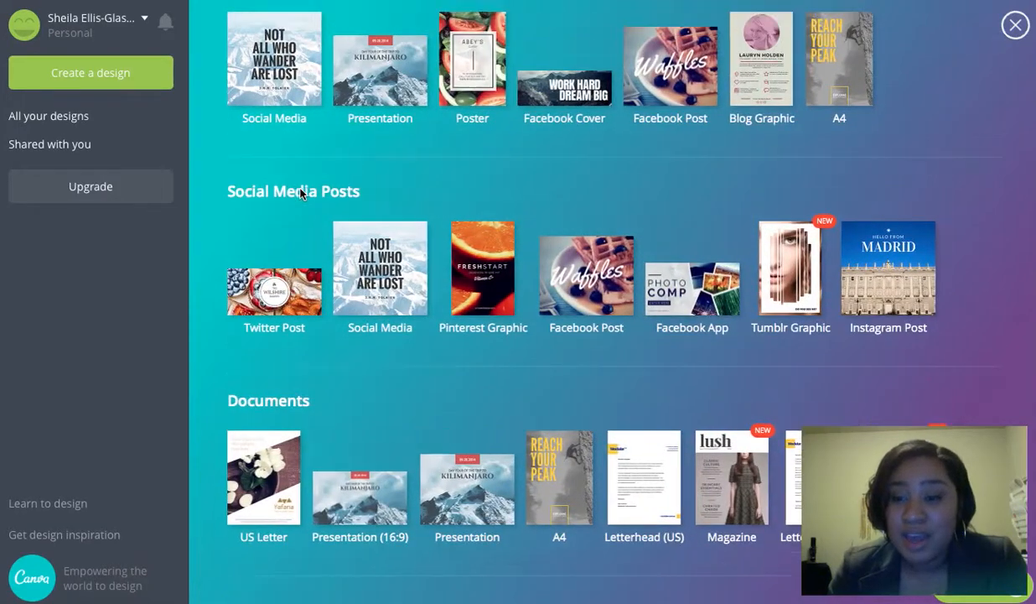
pyautogui.scroll(1, 300, 193)
pyautogui.scroll(1, 293, 240)
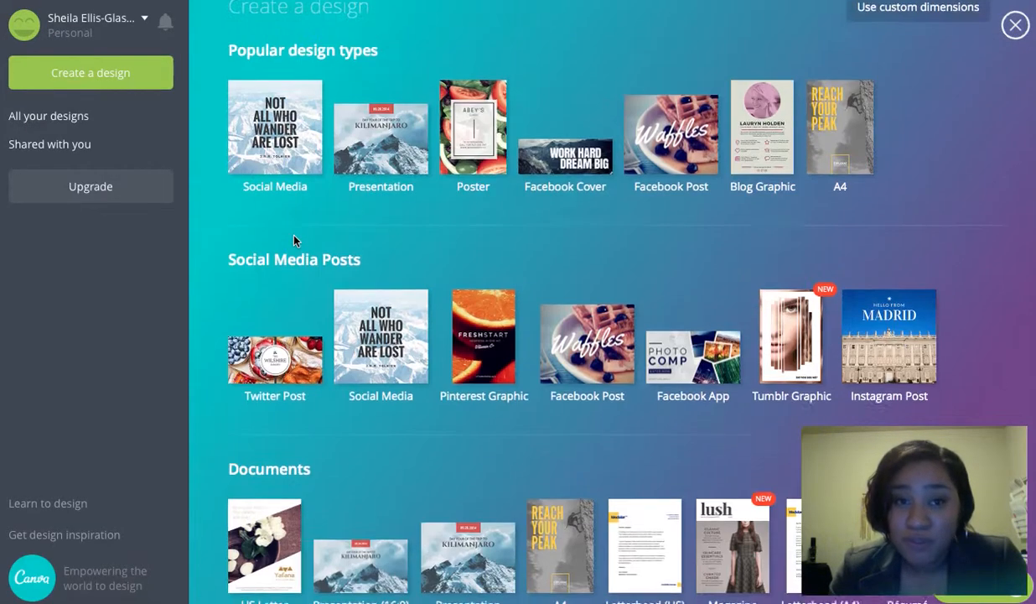